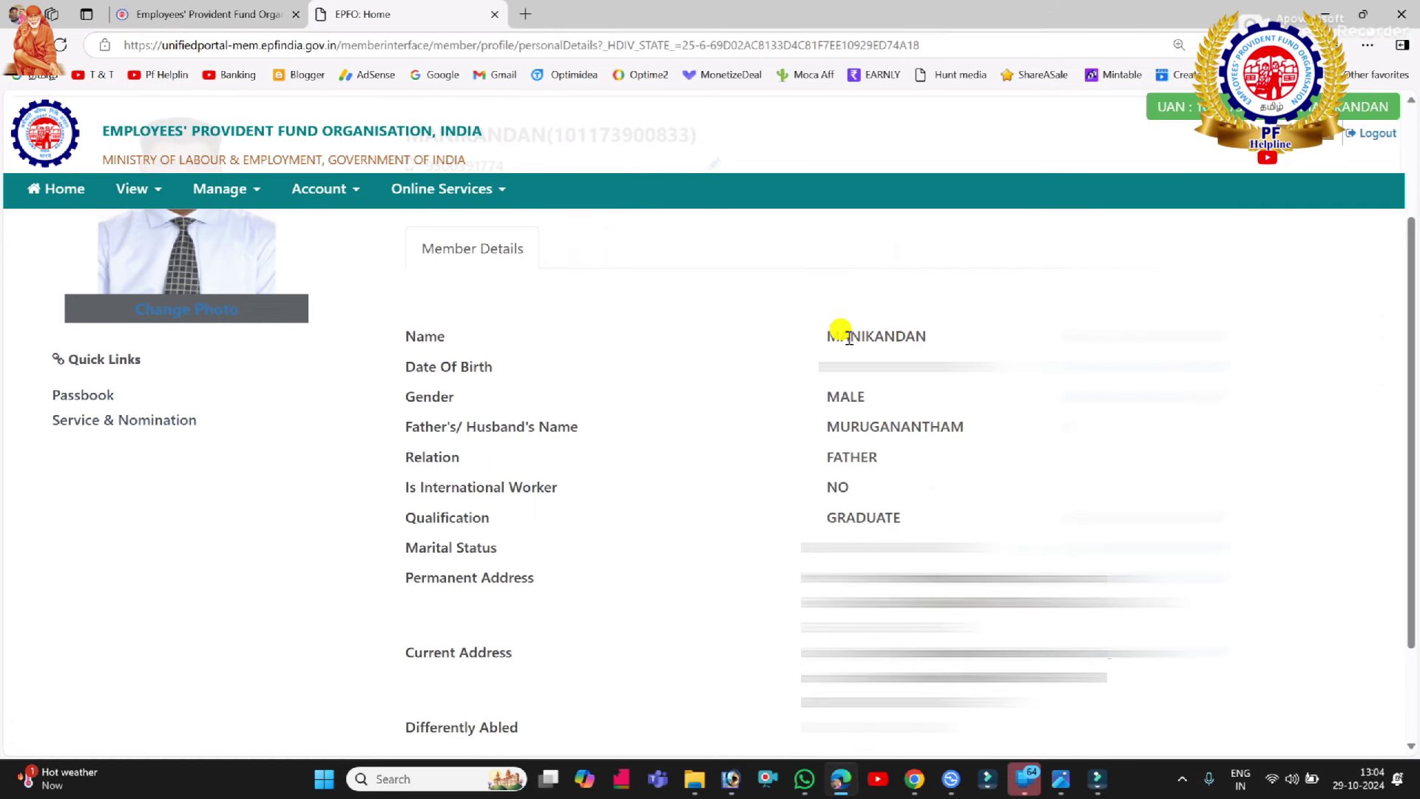
# Review the member's name, date of birth and father's name in the Member Details of the profile.
pyautogui.moveTo(821, 334); pyautogui.dragTo(930, 339)
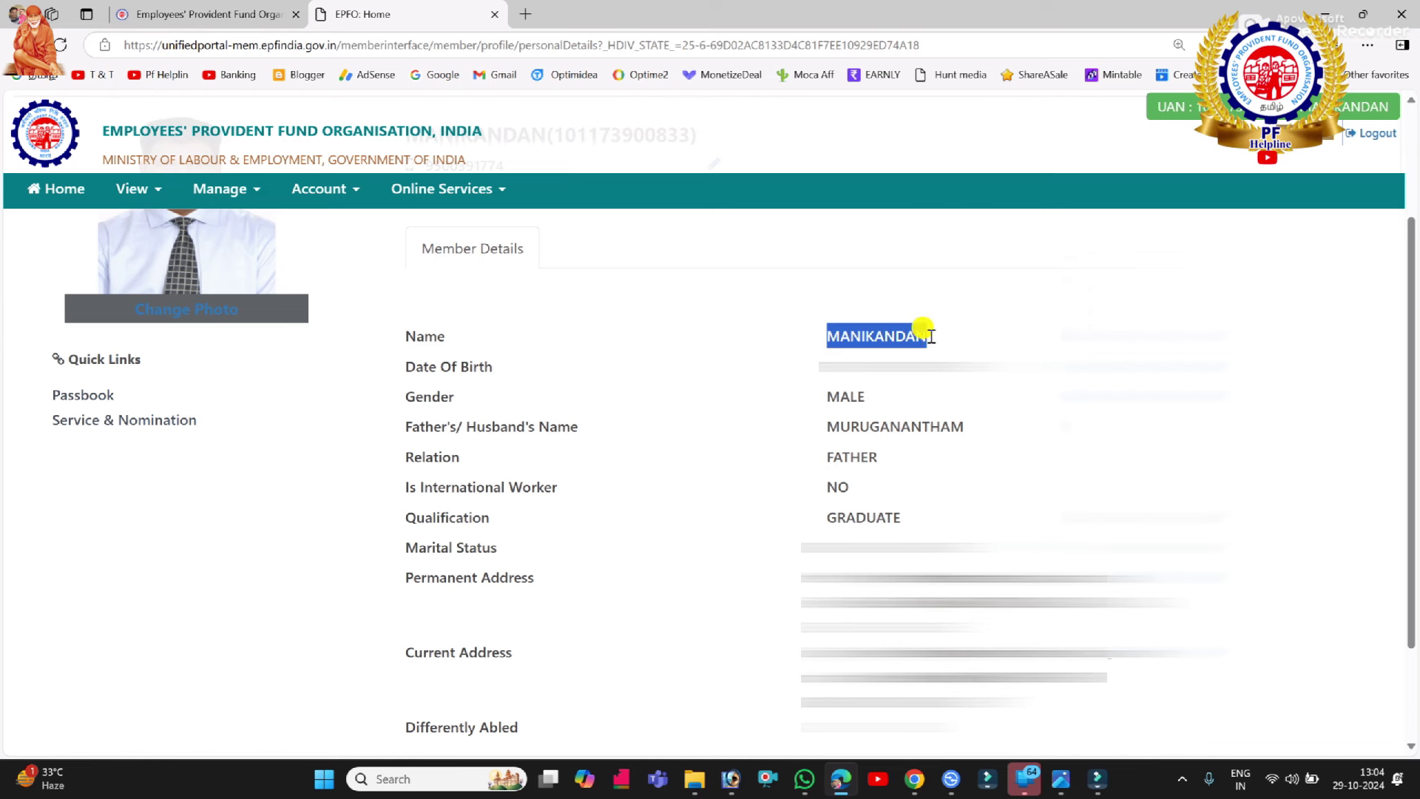
pyautogui.click(930, 335)
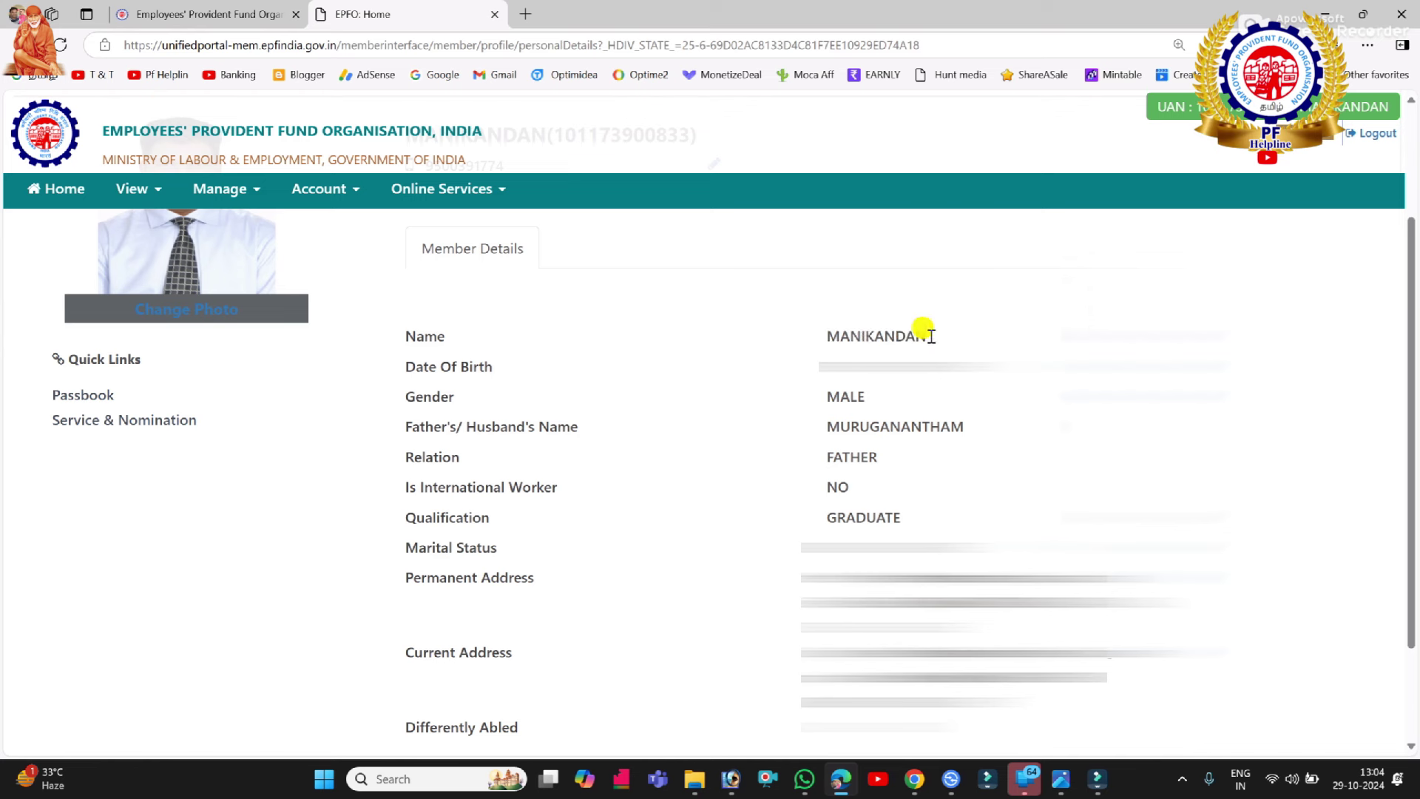
pyautogui.moveTo(818, 358); pyautogui.dragTo(916, 354)
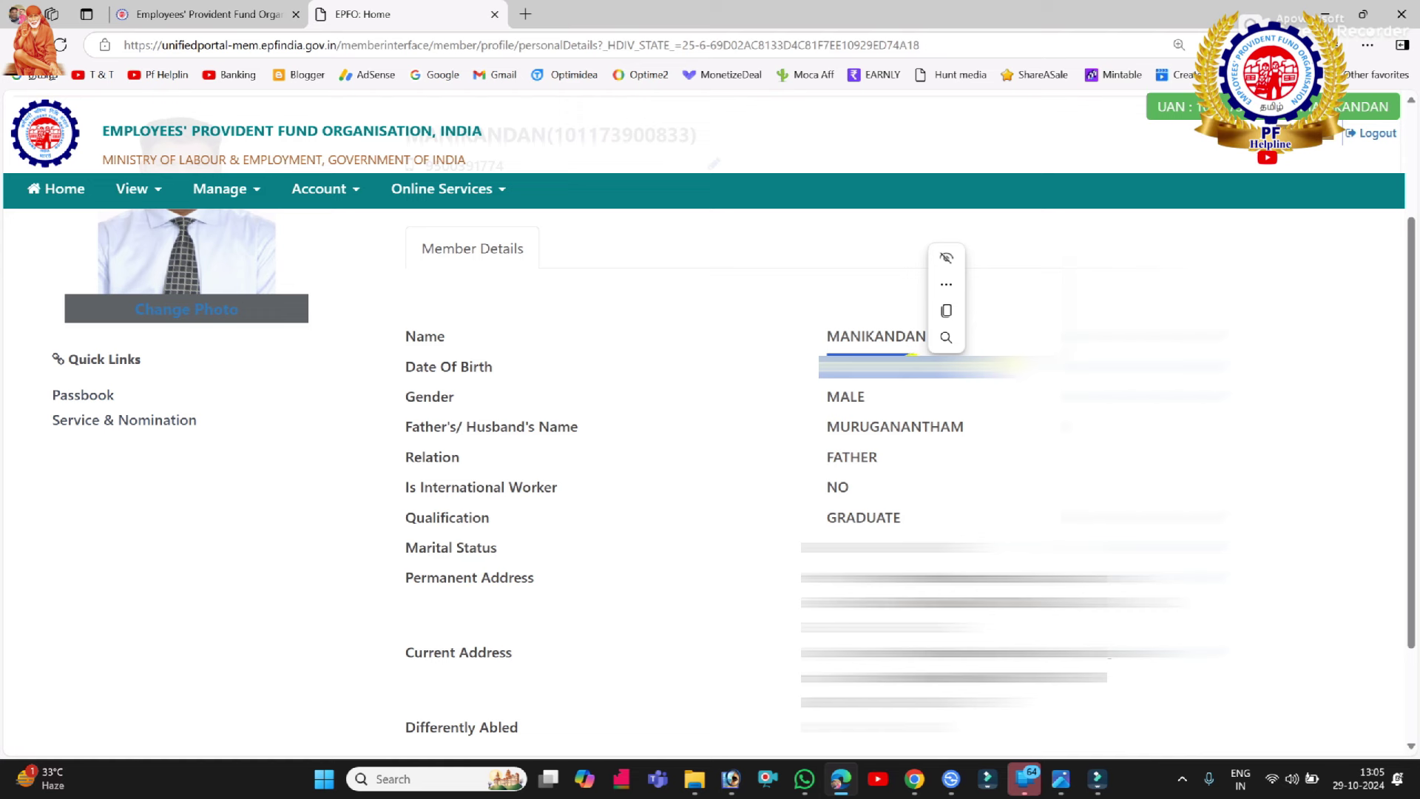
pyautogui.click(858, 393)
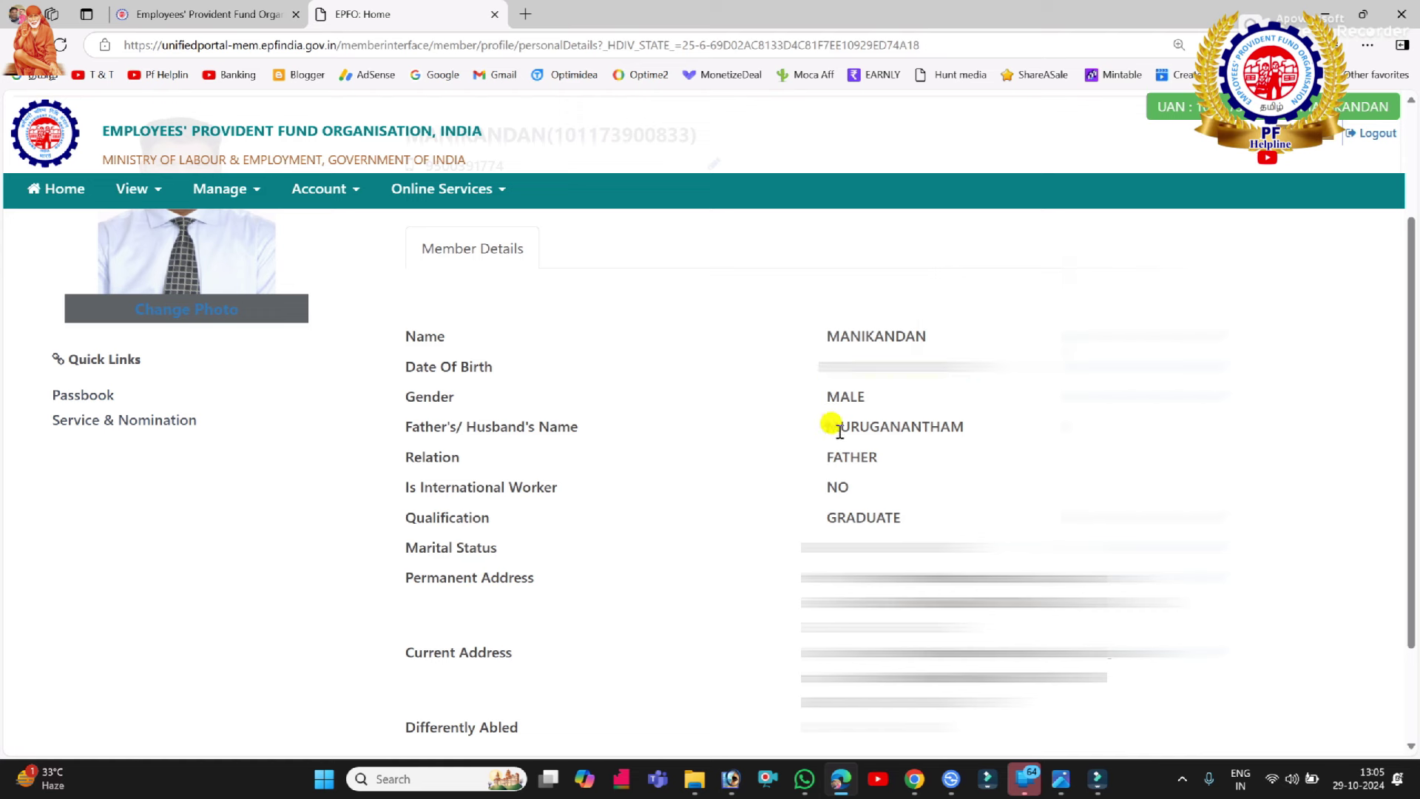
pyautogui.moveTo(824, 428); pyautogui.dragTo(1021, 428)
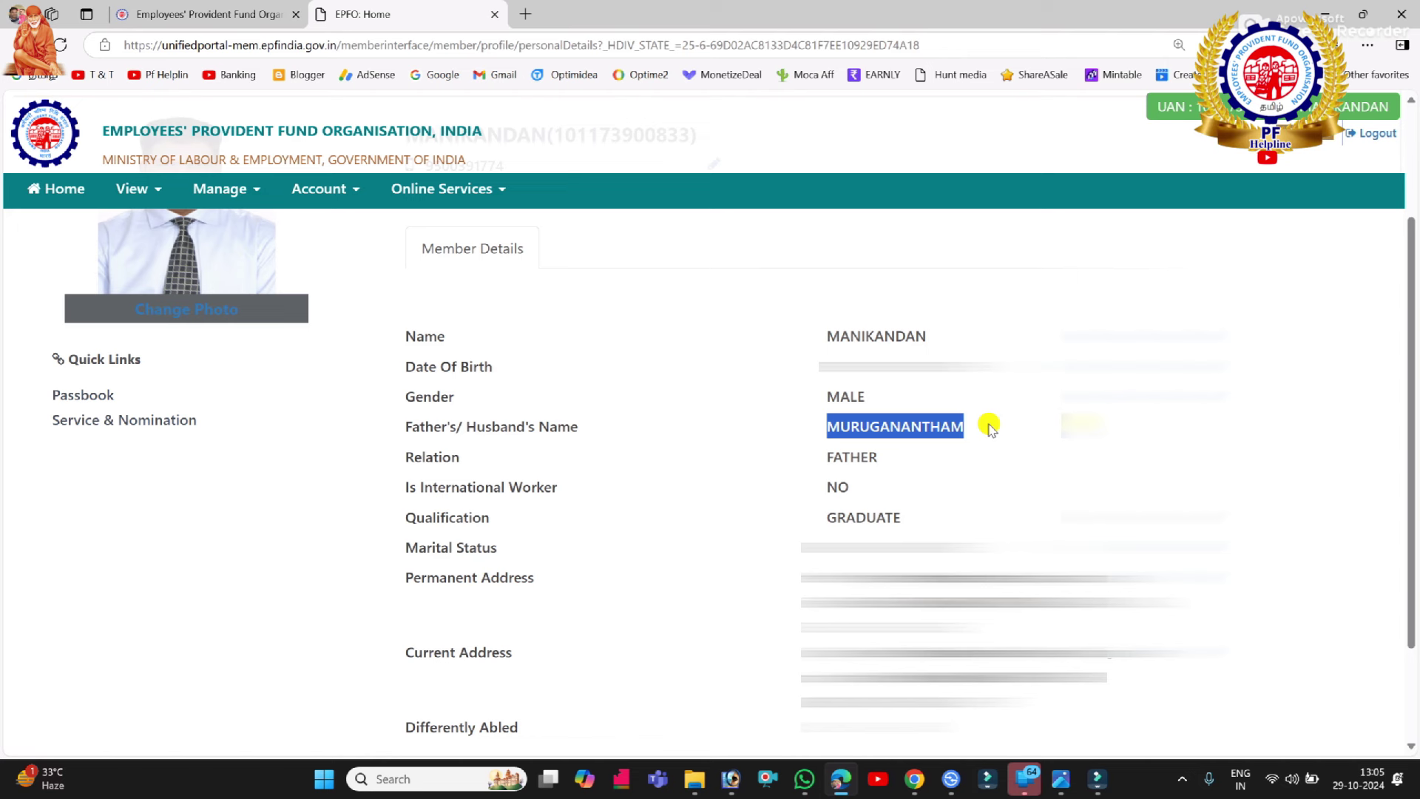
pyautogui.click(989, 427)
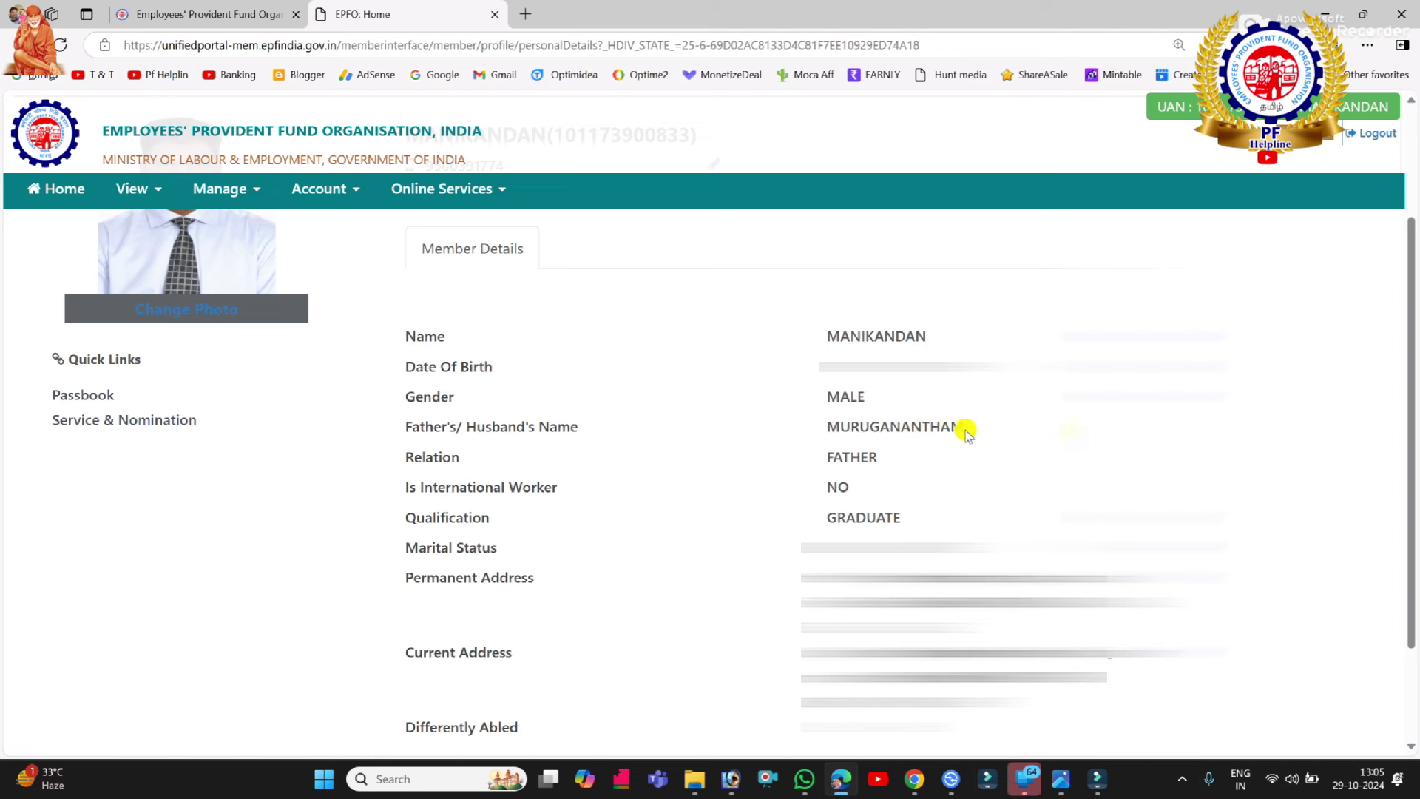
pyautogui.moveTo(966, 428); pyautogui.dragTo(821, 427)
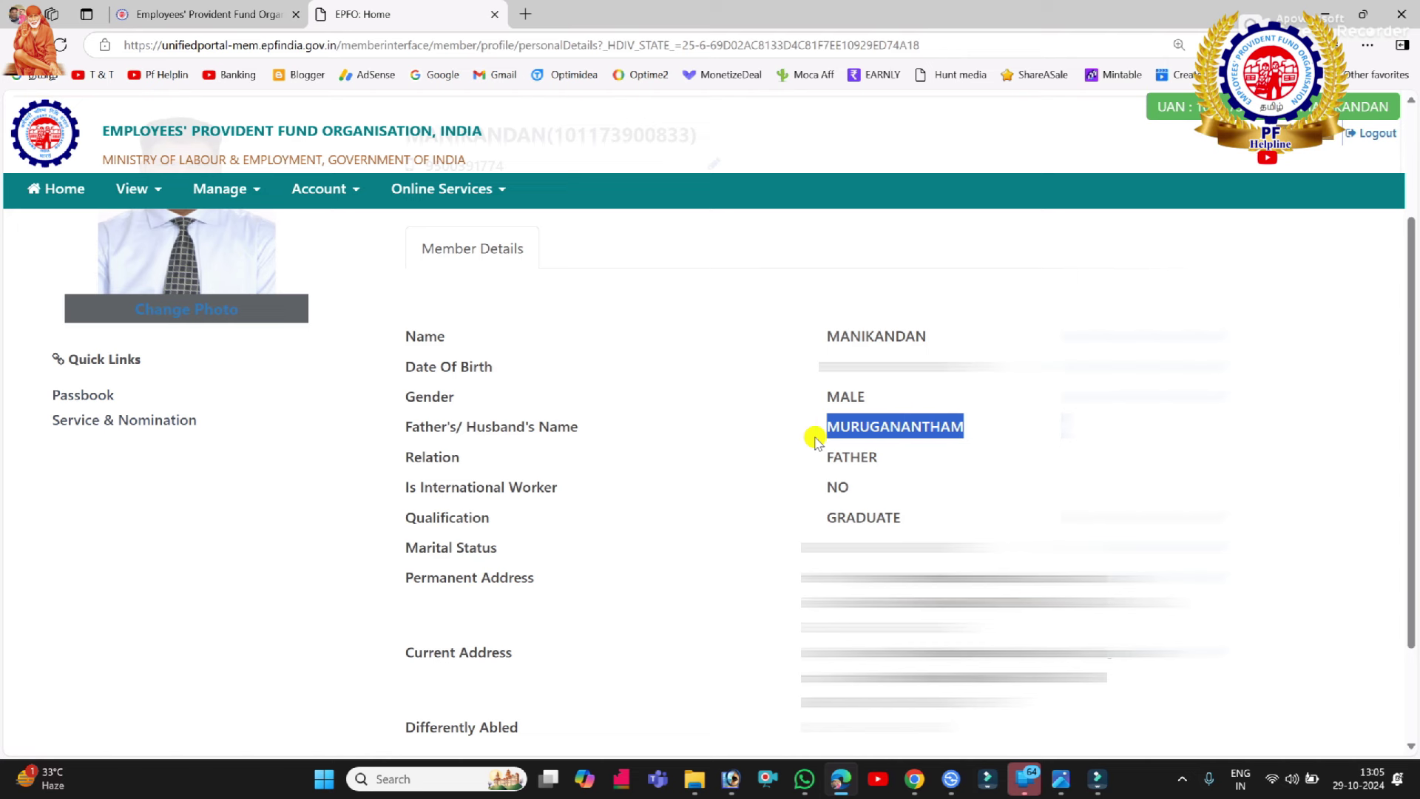
pyautogui.click(809, 441)
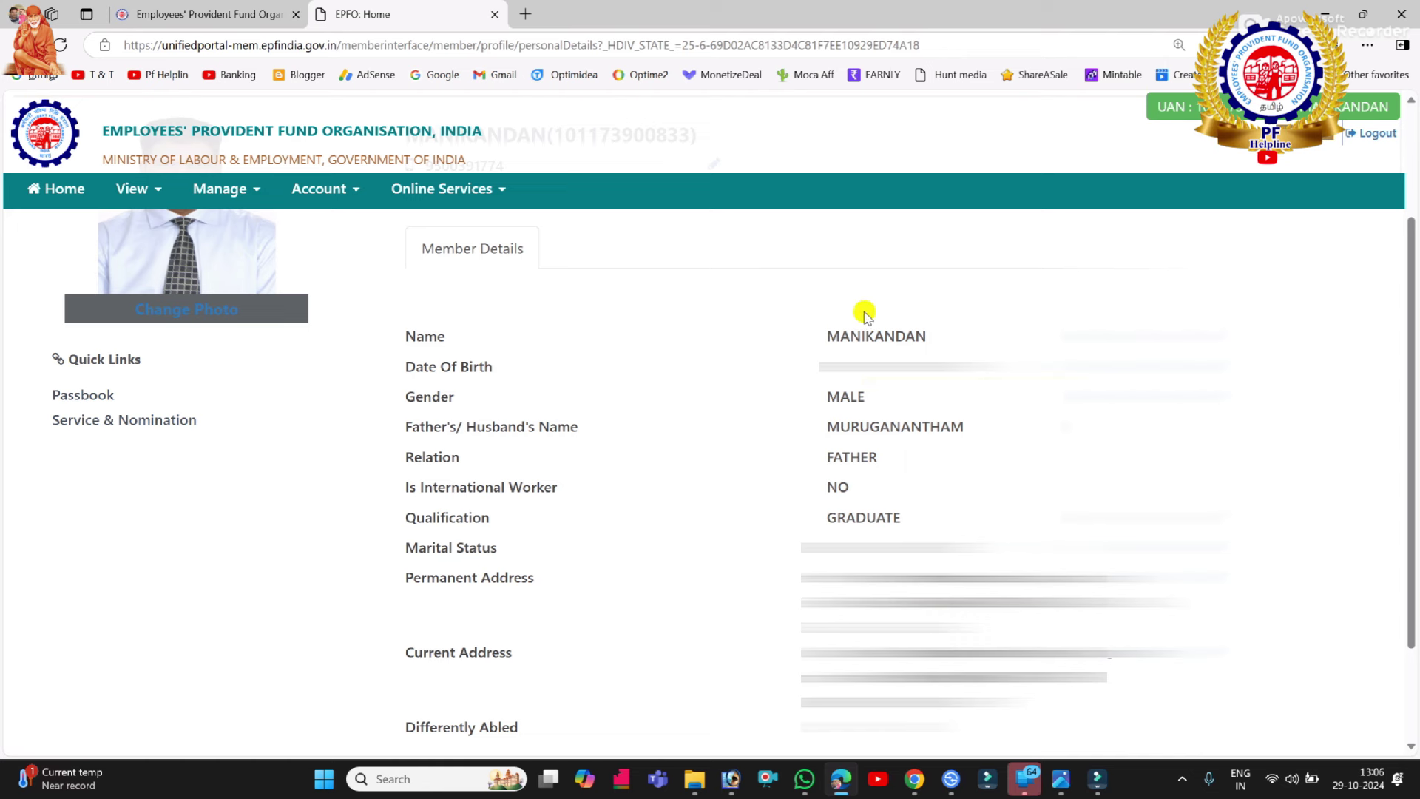
# Recheck the member's name and examine the remaining personal details, including the permanent and current addresses.
pyautogui.moveTo(827, 336); pyautogui.dragTo(934, 341)
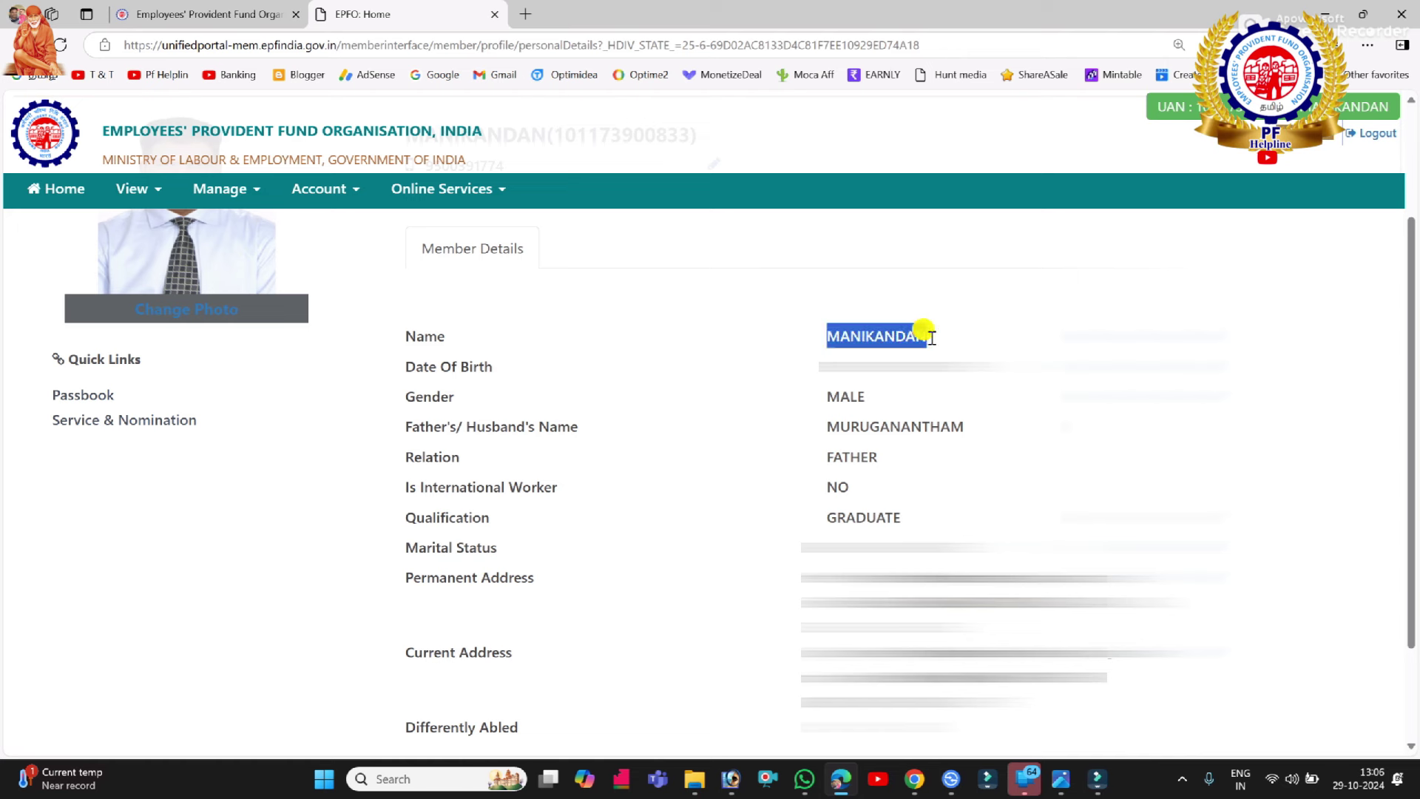
pyautogui.click(926, 337)
pyautogui.moveTo(926, 338); pyautogui.dragTo(829, 339)
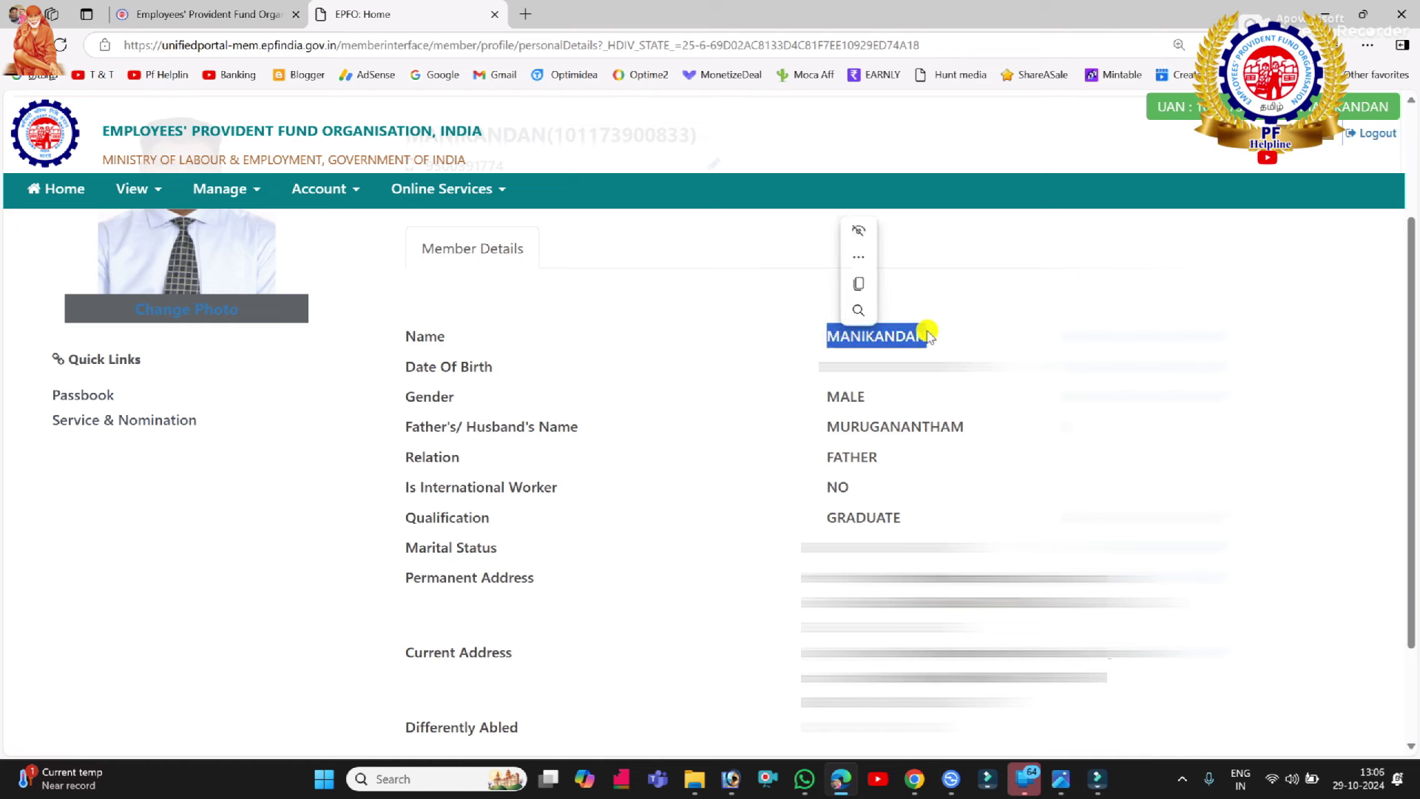
pyautogui.click(984, 329)
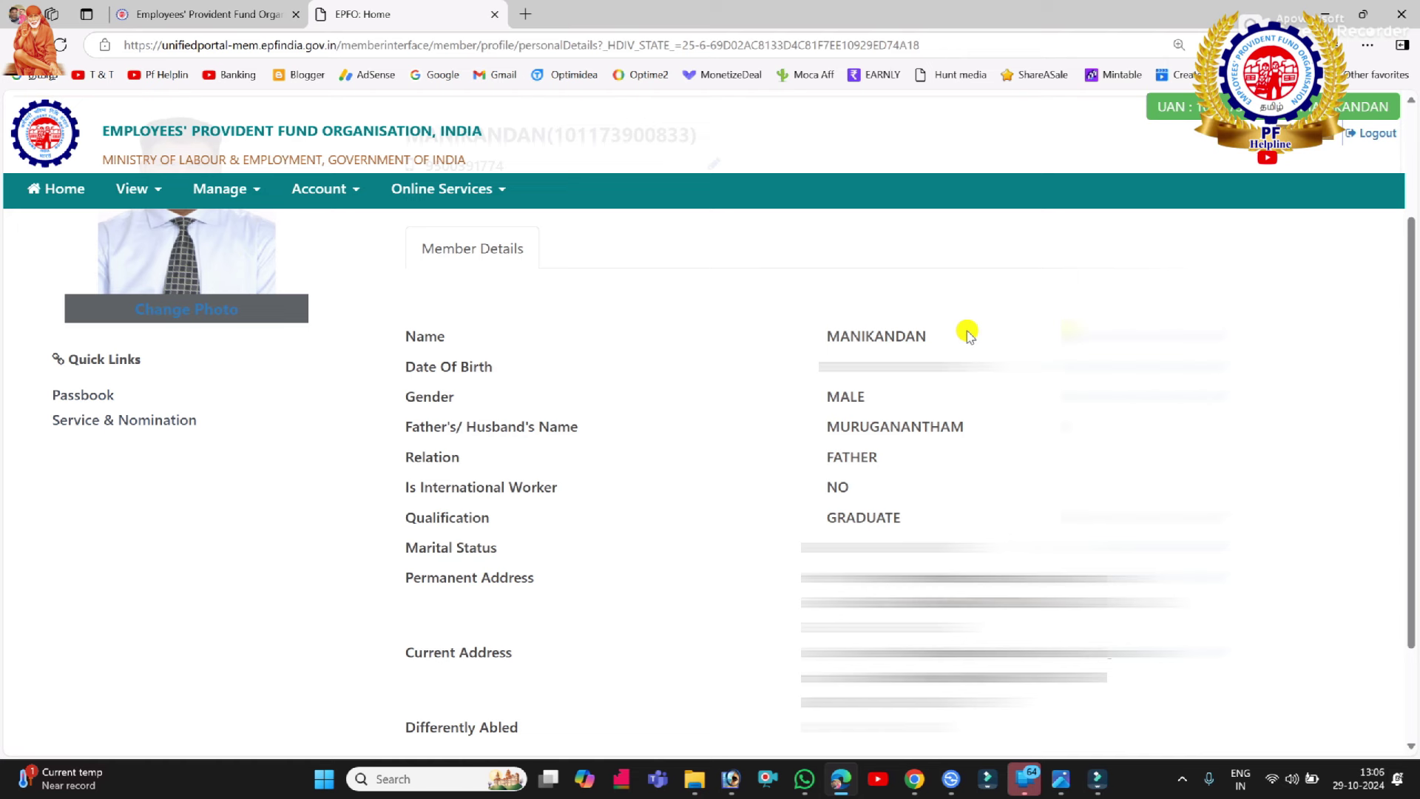
pyautogui.moveTo(969, 334); pyautogui.dragTo(830, 345)
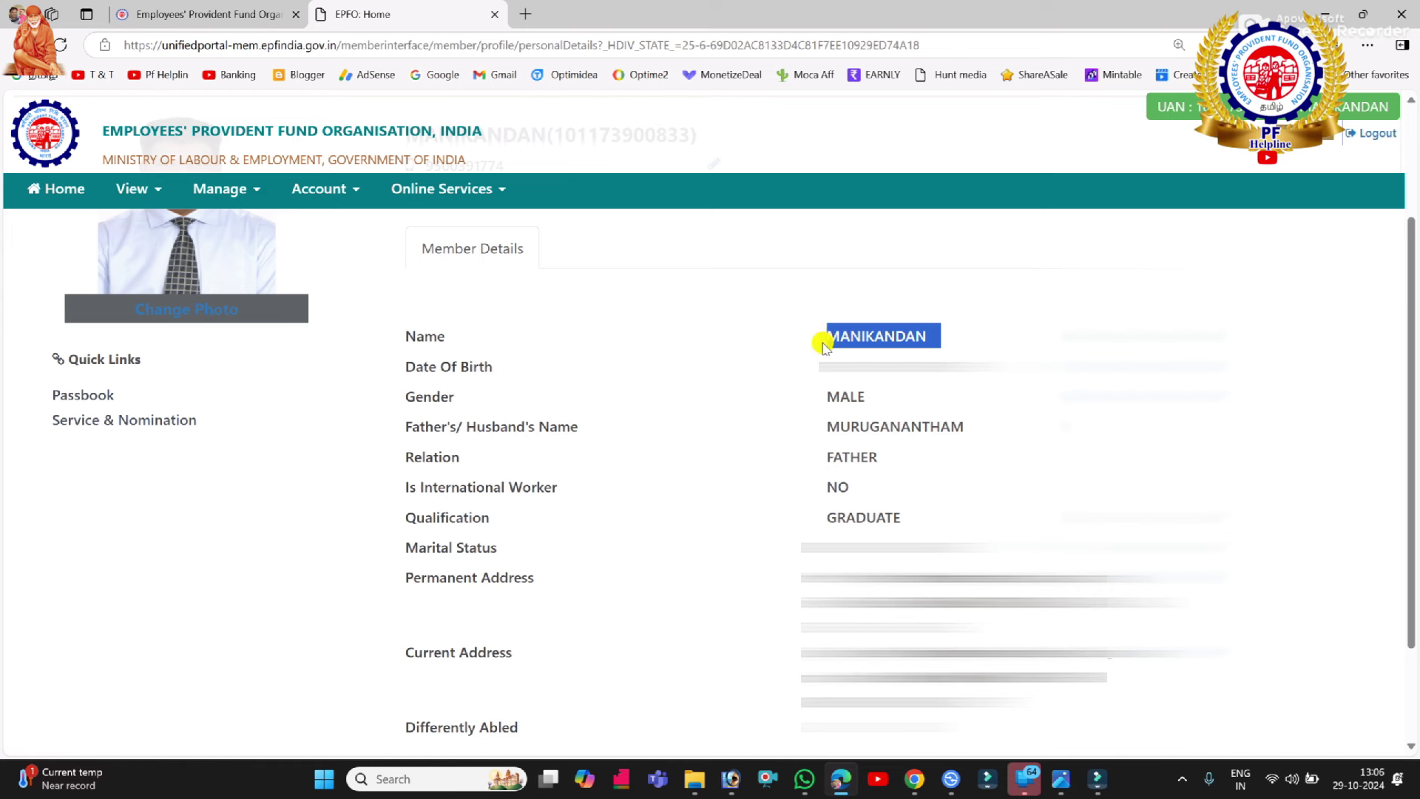
pyautogui.click(818, 324)
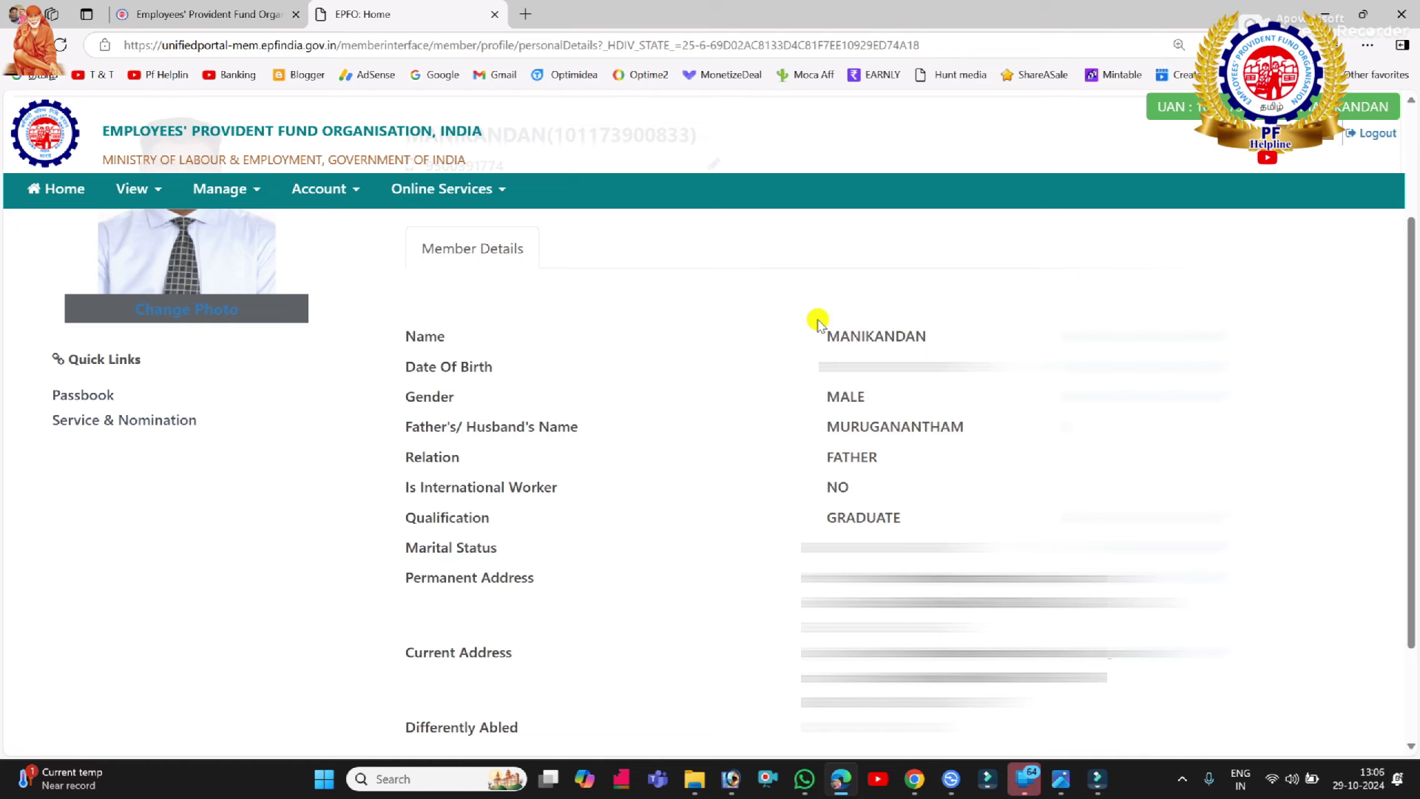
pyautogui.moveTo(818, 323); pyautogui.dragTo(990, 428)
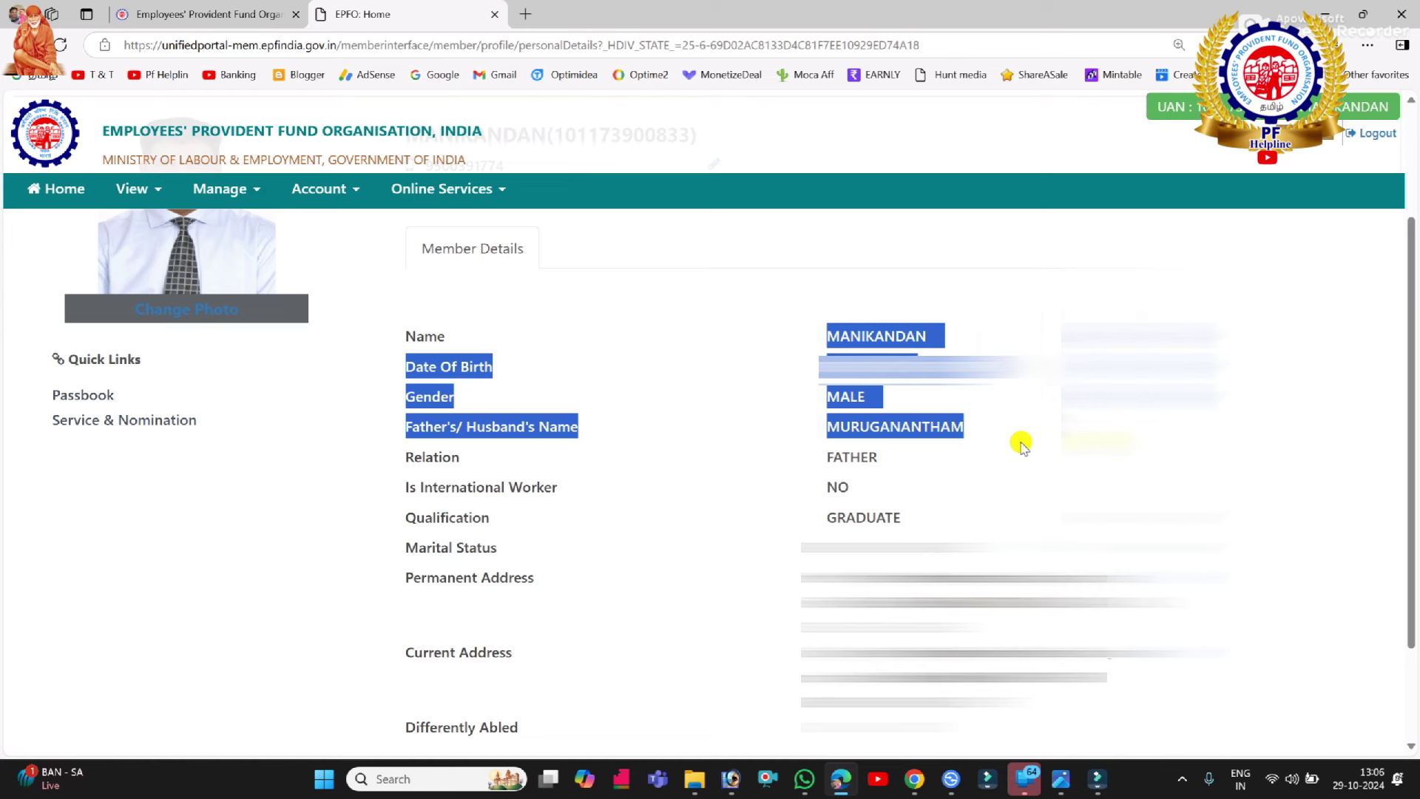
pyautogui.click(998, 476)
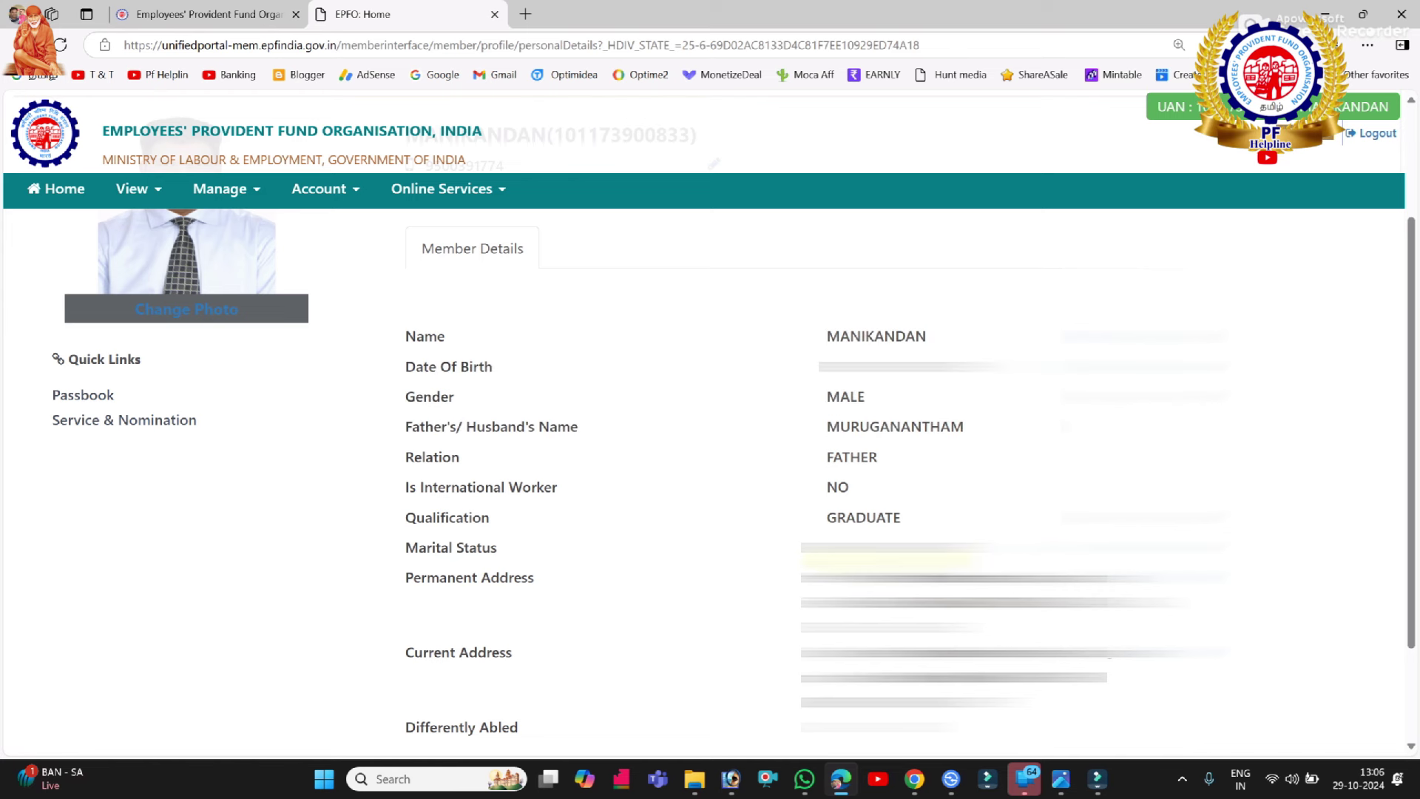
pyautogui.moveTo(861, 585); pyautogui.dragTo(999, 721)
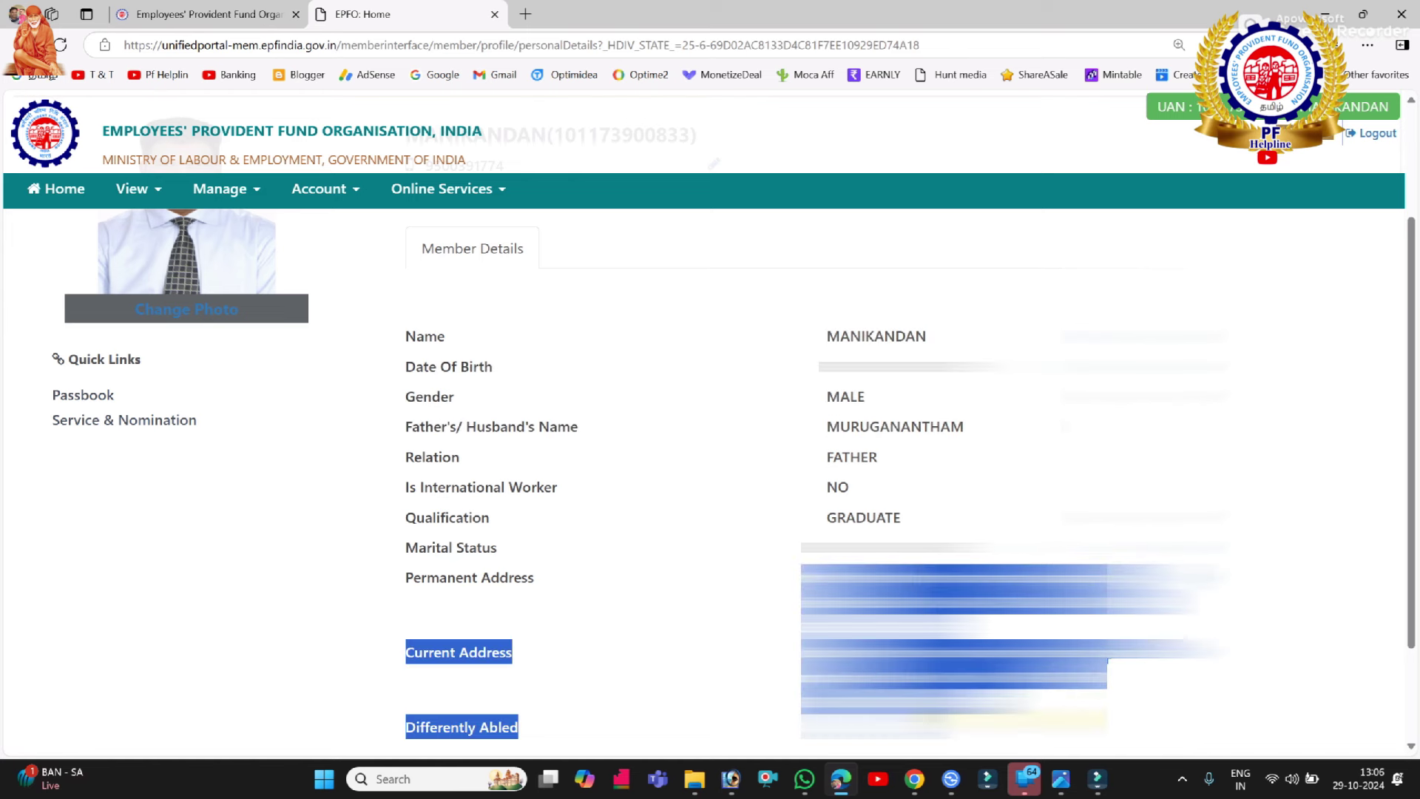
pyautogui.click(1199, 577)
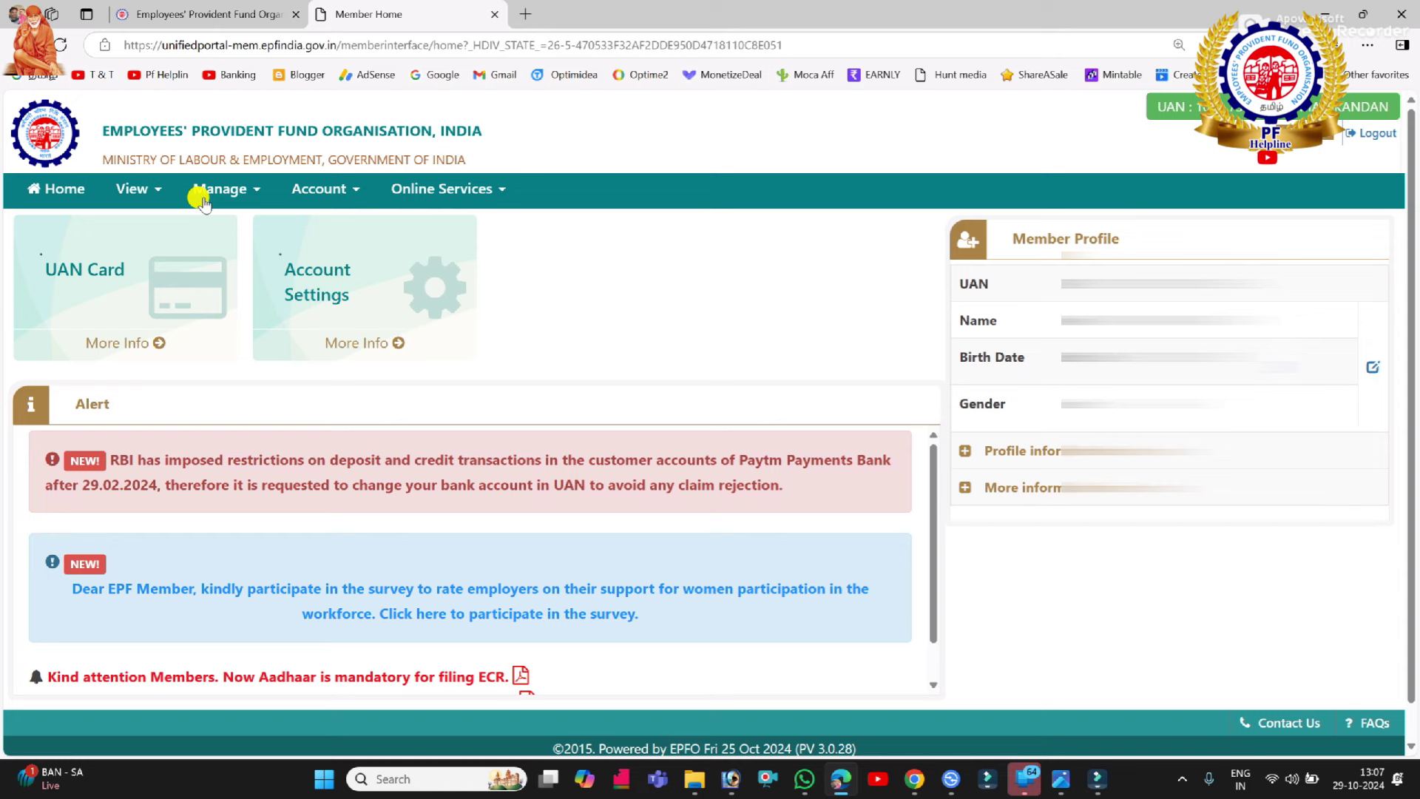
# Open the KYC page and check the IFSC of the bank entry under Currently Active KYC.
pyautogui.click(203, 200)
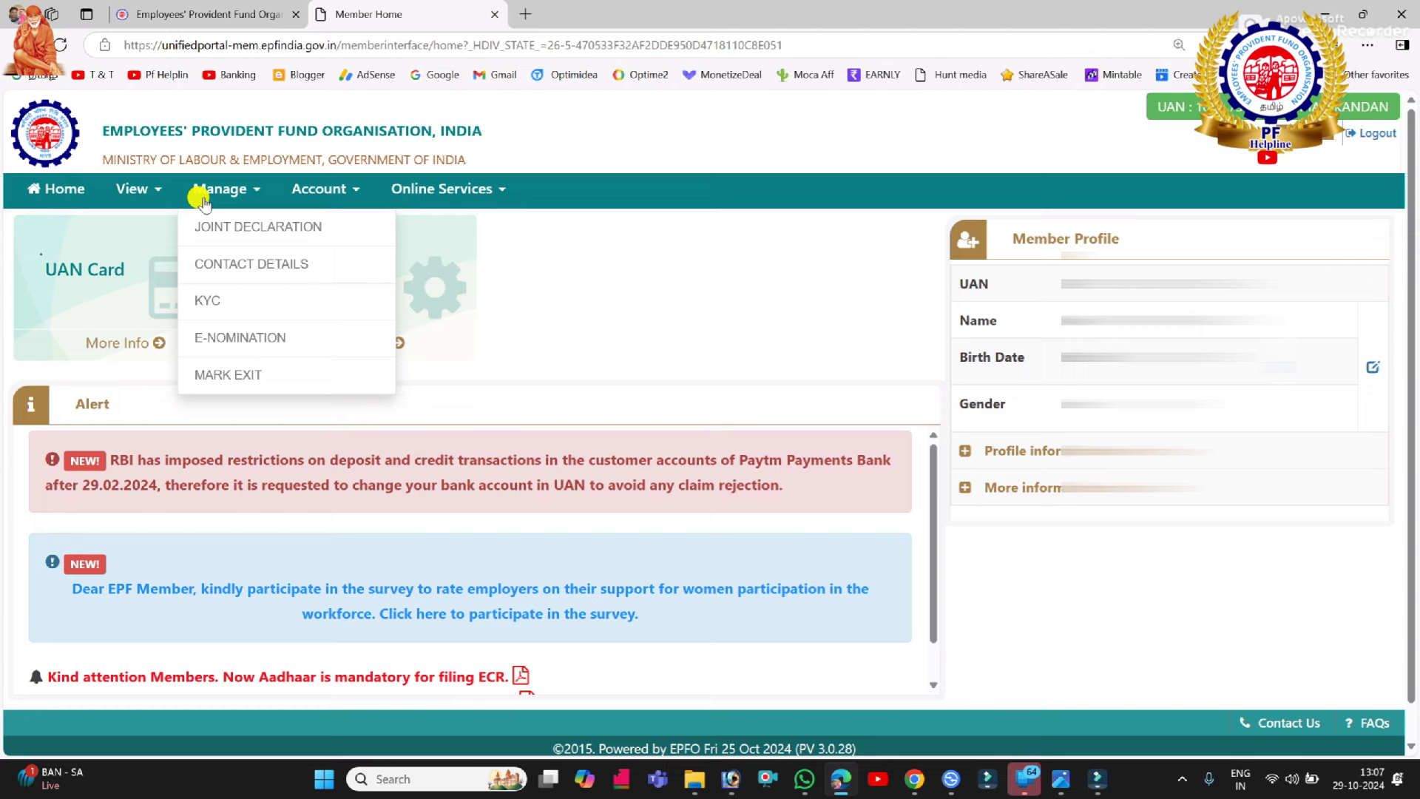
pyautogui.click(215, 304)
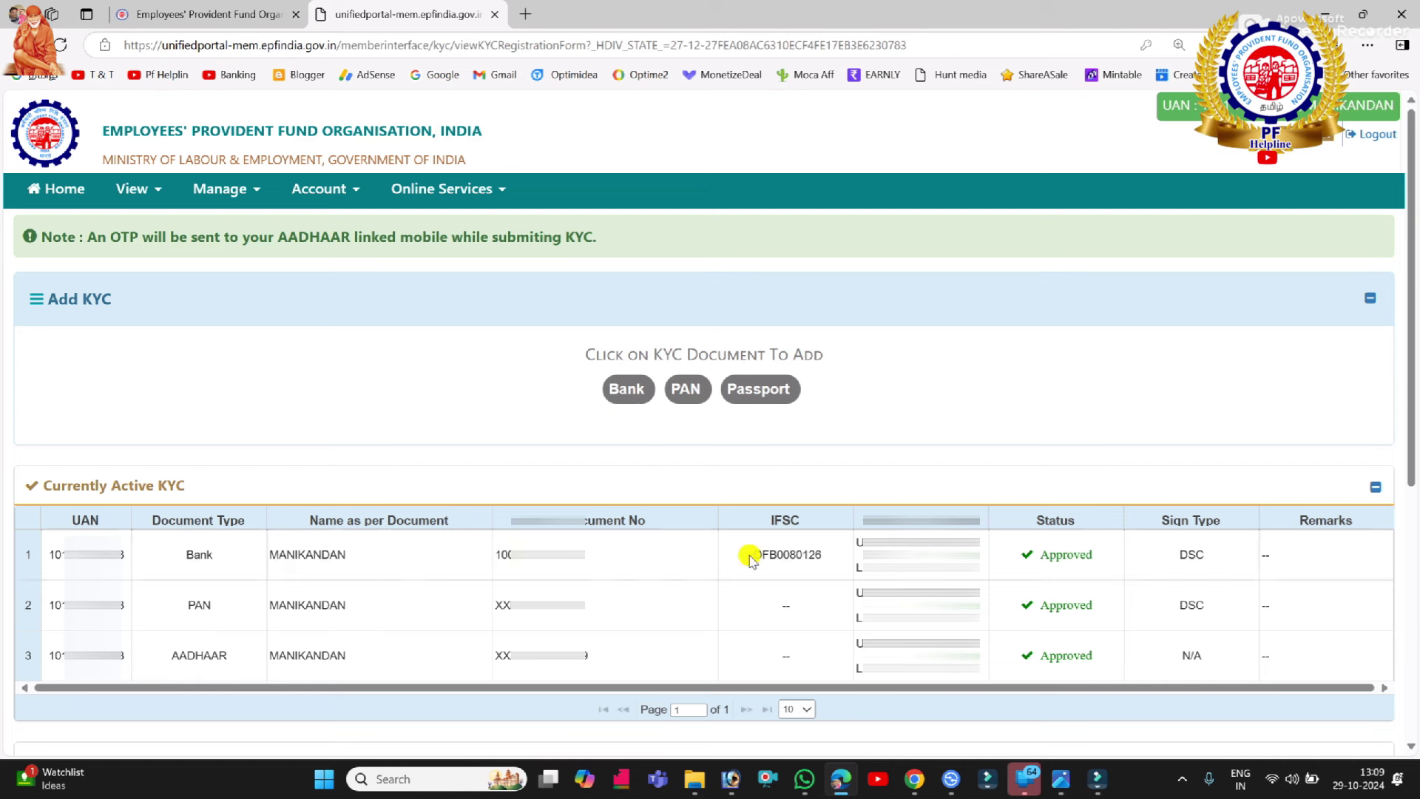
pyautogui.moveTo(749, 555); pyautogui.dragTo(847, 556)
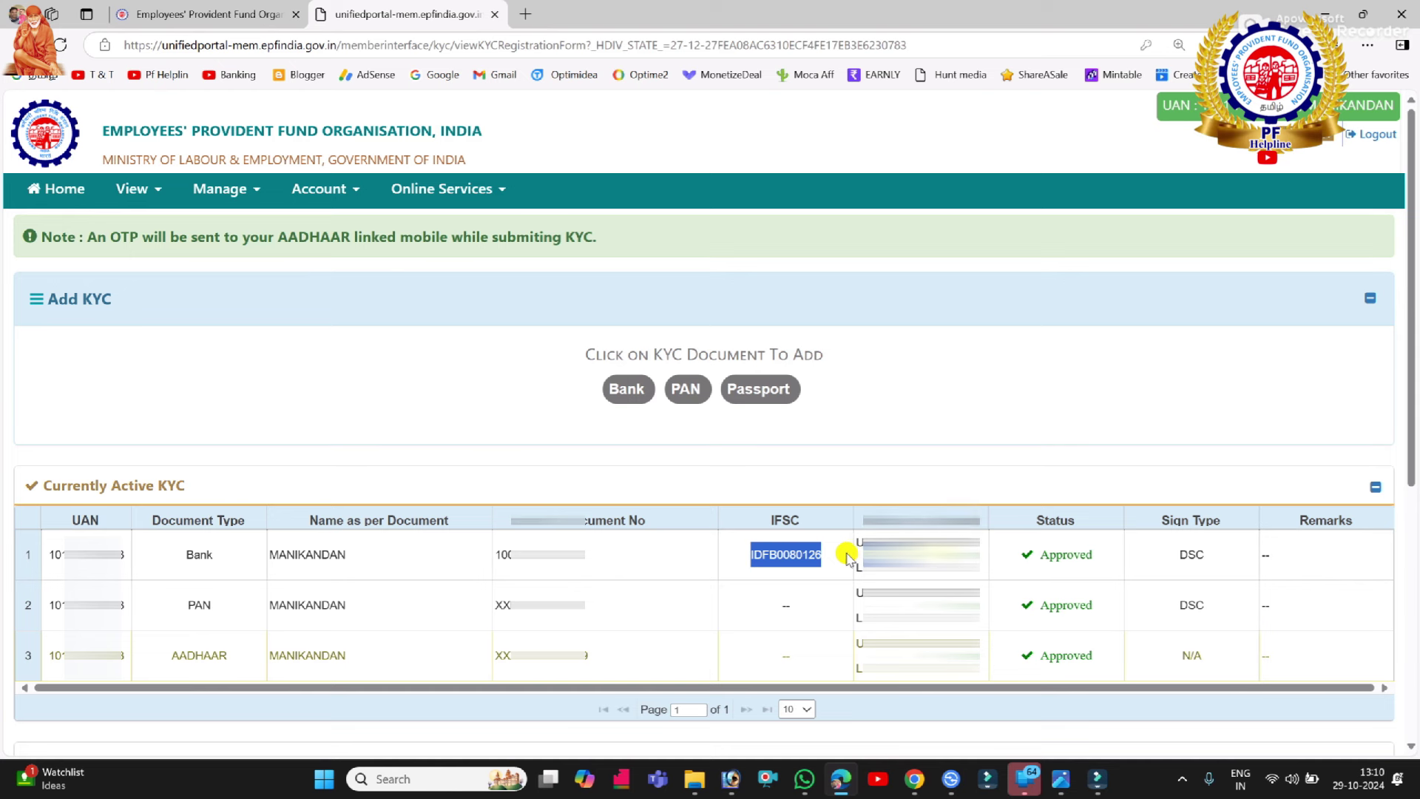
pyautogui.click(833, 557)
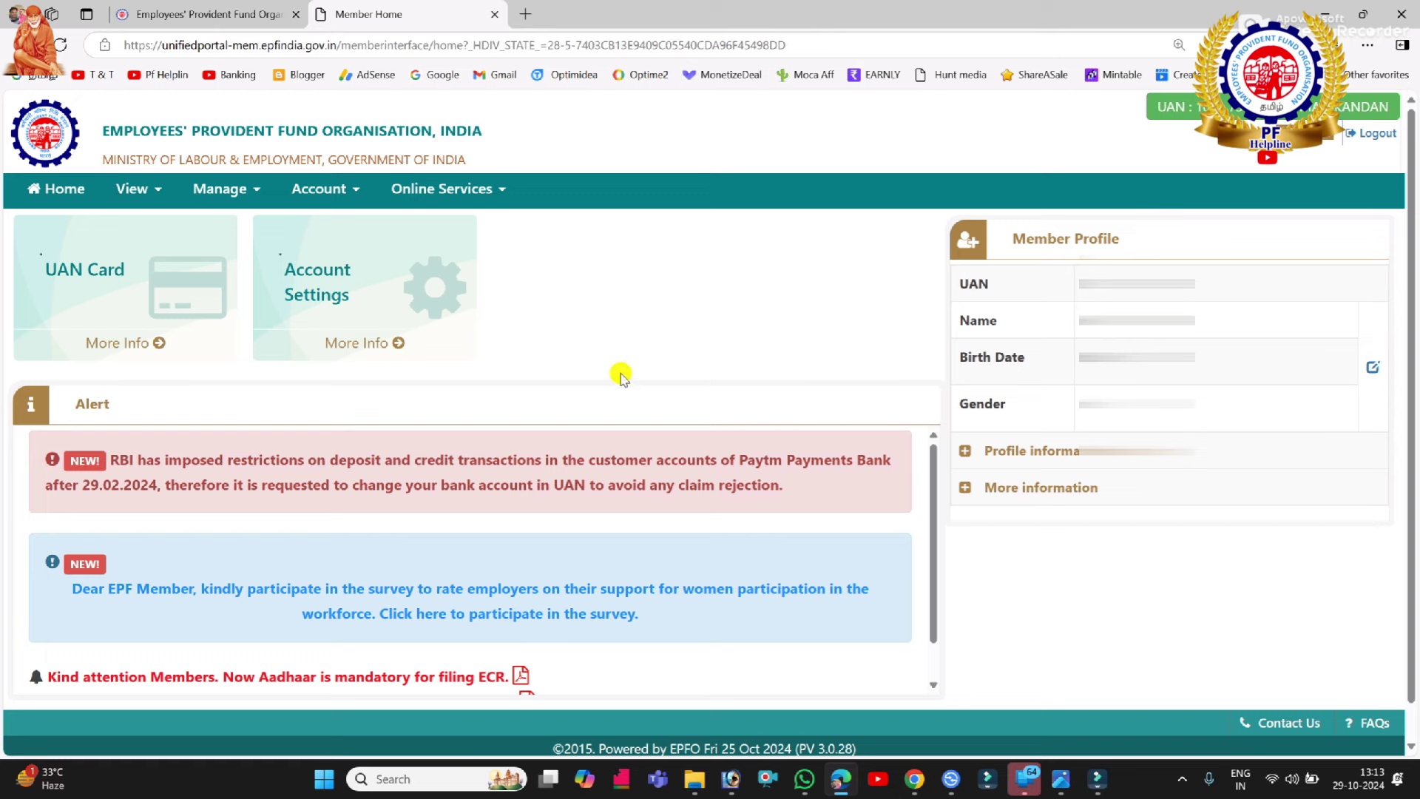
# Open the member's service history.
pyautogui.click(498, 190)
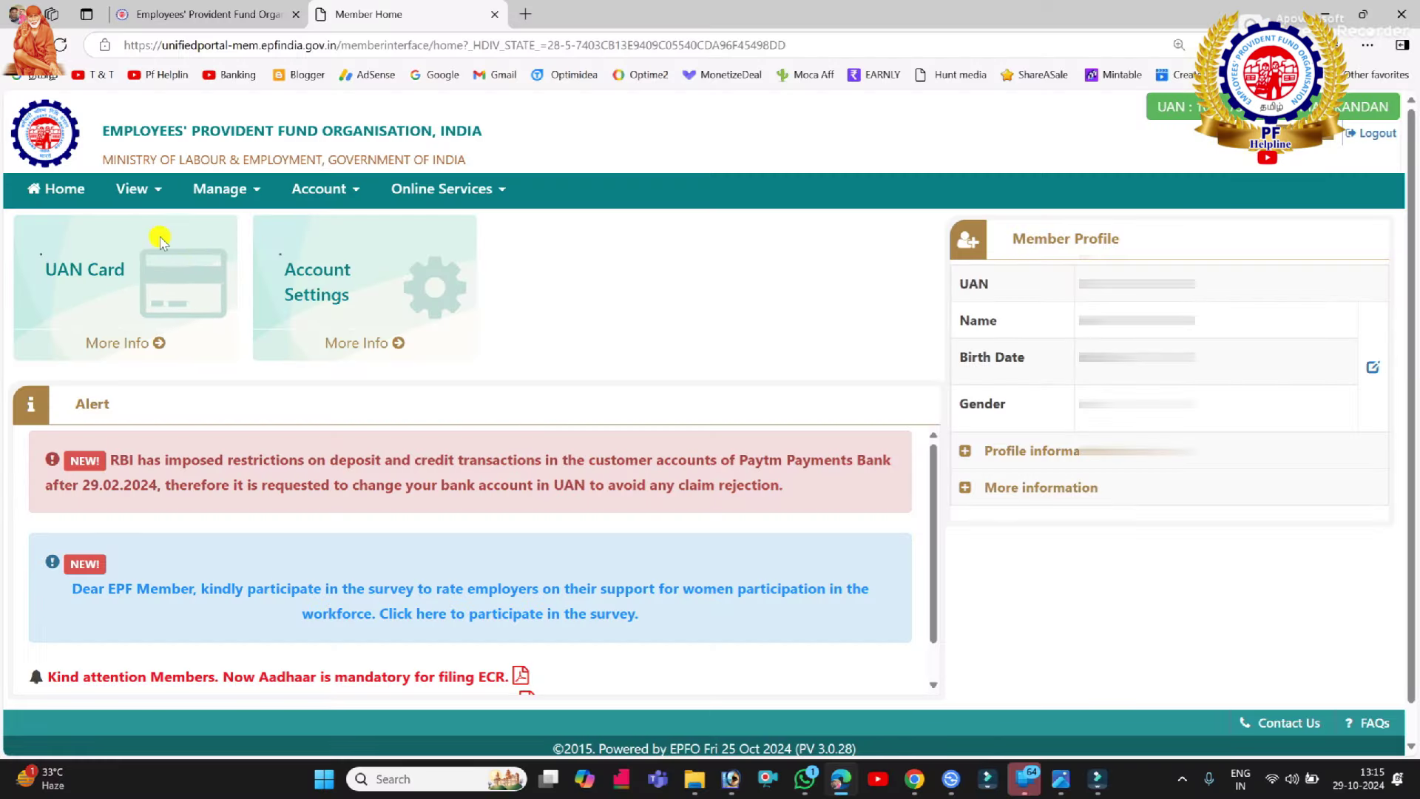
pyautogui.click(222, 190)
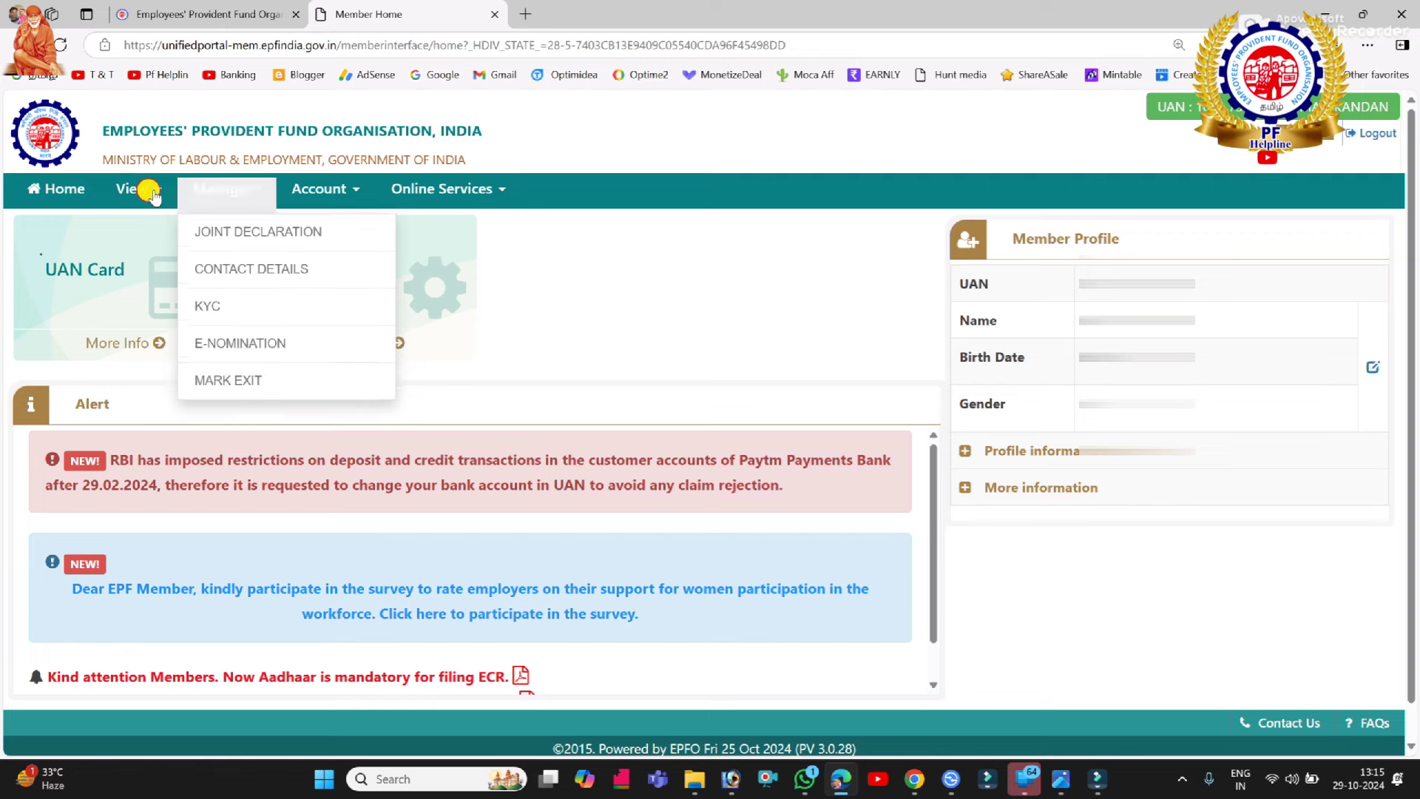
pyautogui.click(148, 191)
pyautogui.click(222, 189)
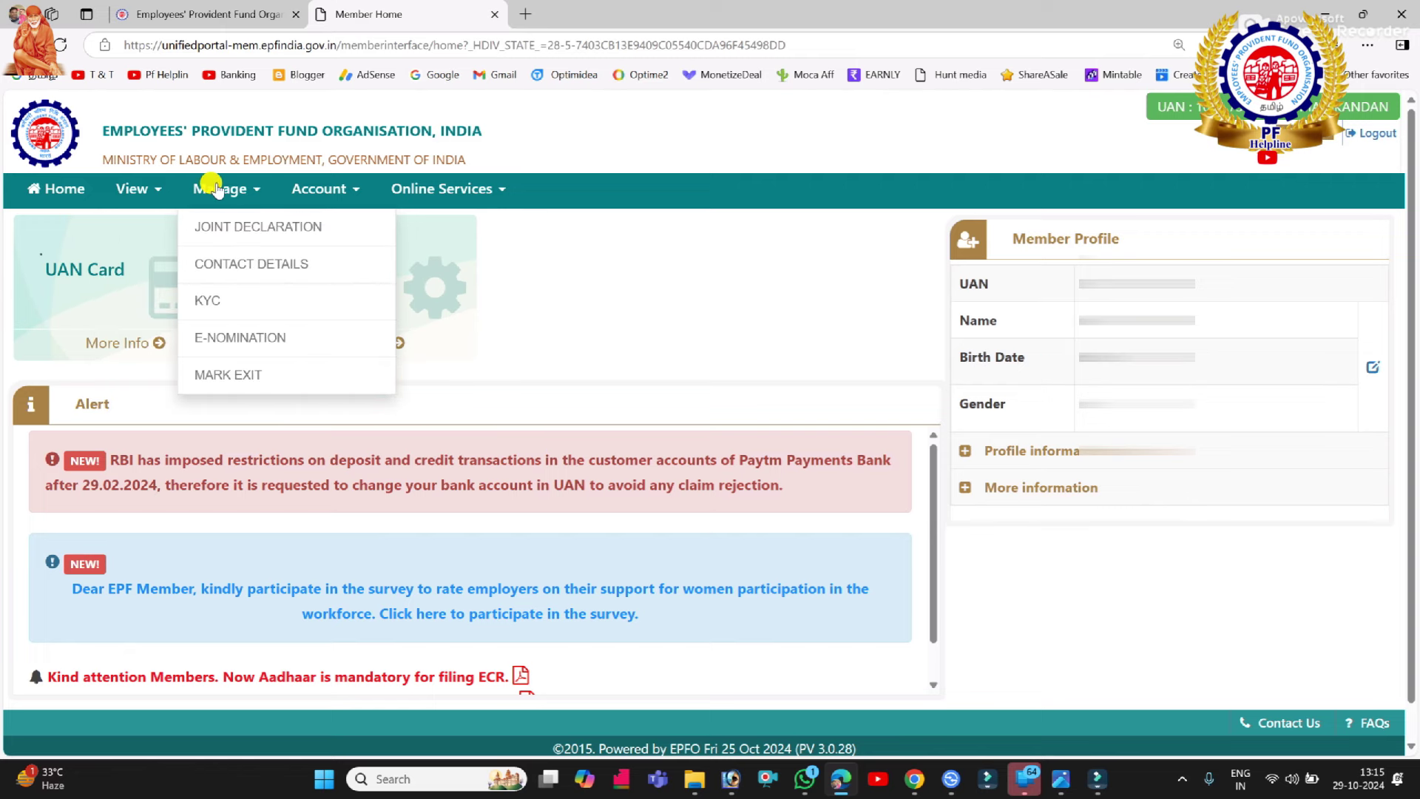
pyautogui.click(141, 190)
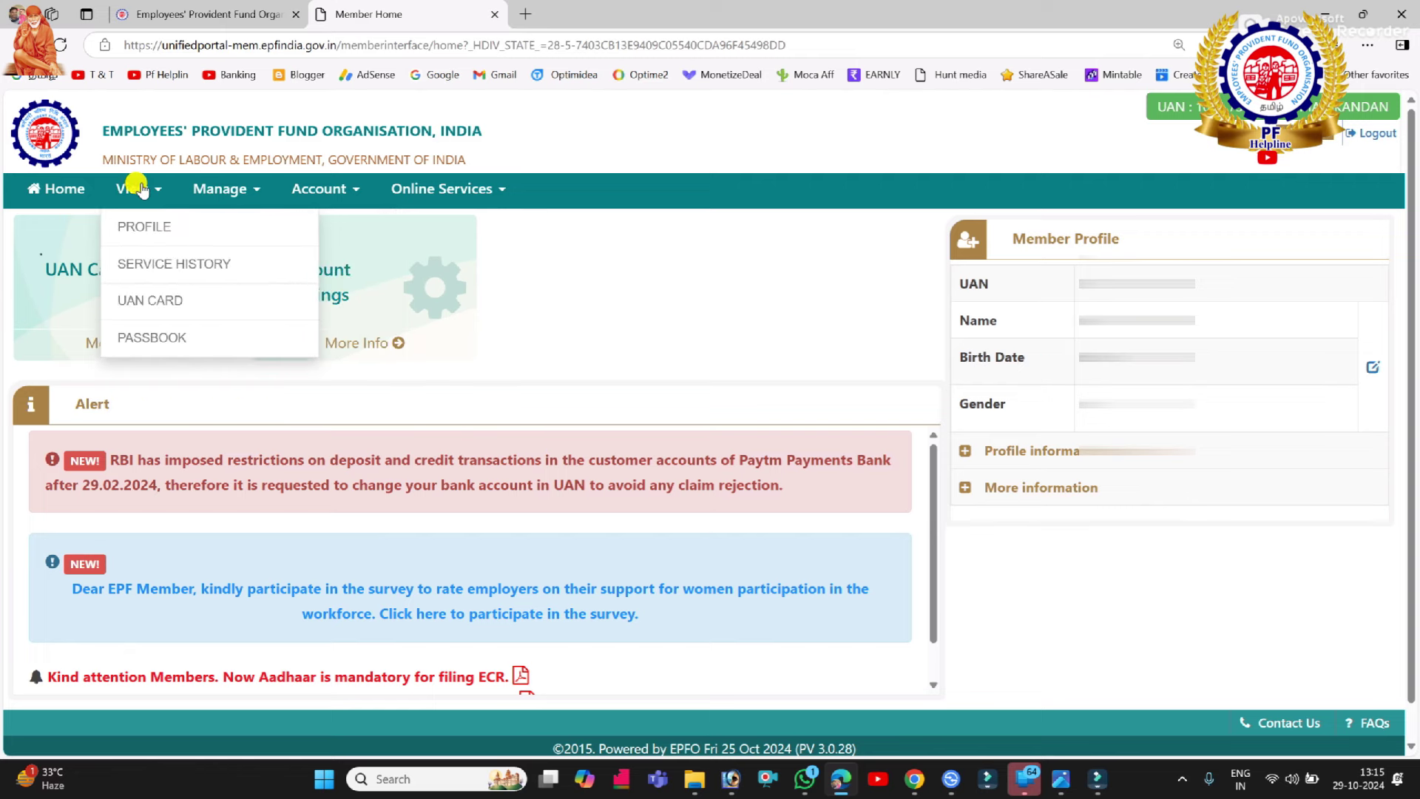
pyautogui.click(250, 266)
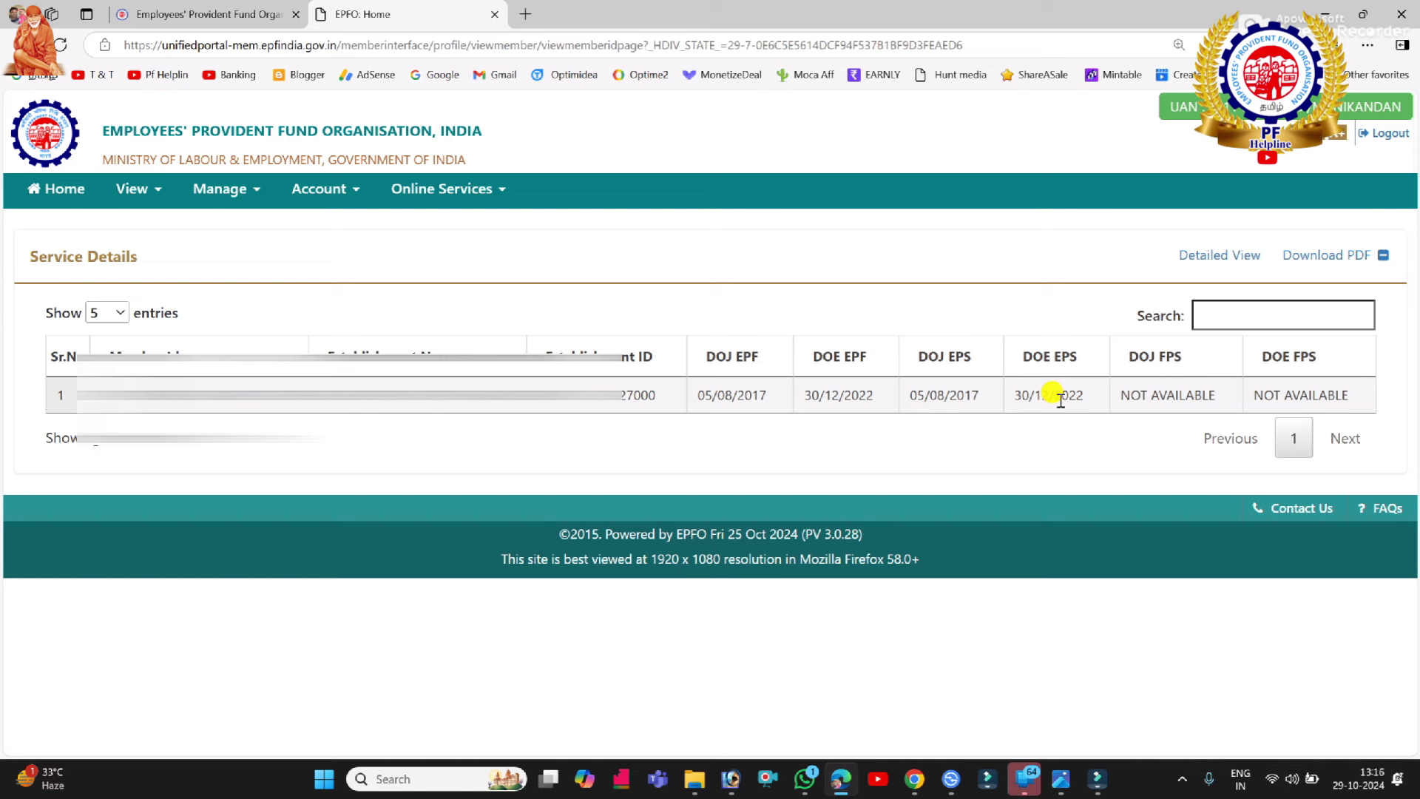
# Examine the date of exit from EPF (DOE EPF) for the establishment listed in Service Details.
pyautogui.doubleClick(818, 392)
pyautogui.click(837, 400)
pyautogui.moveTo(809, 397); pyautogui.dragTo(883, 400)
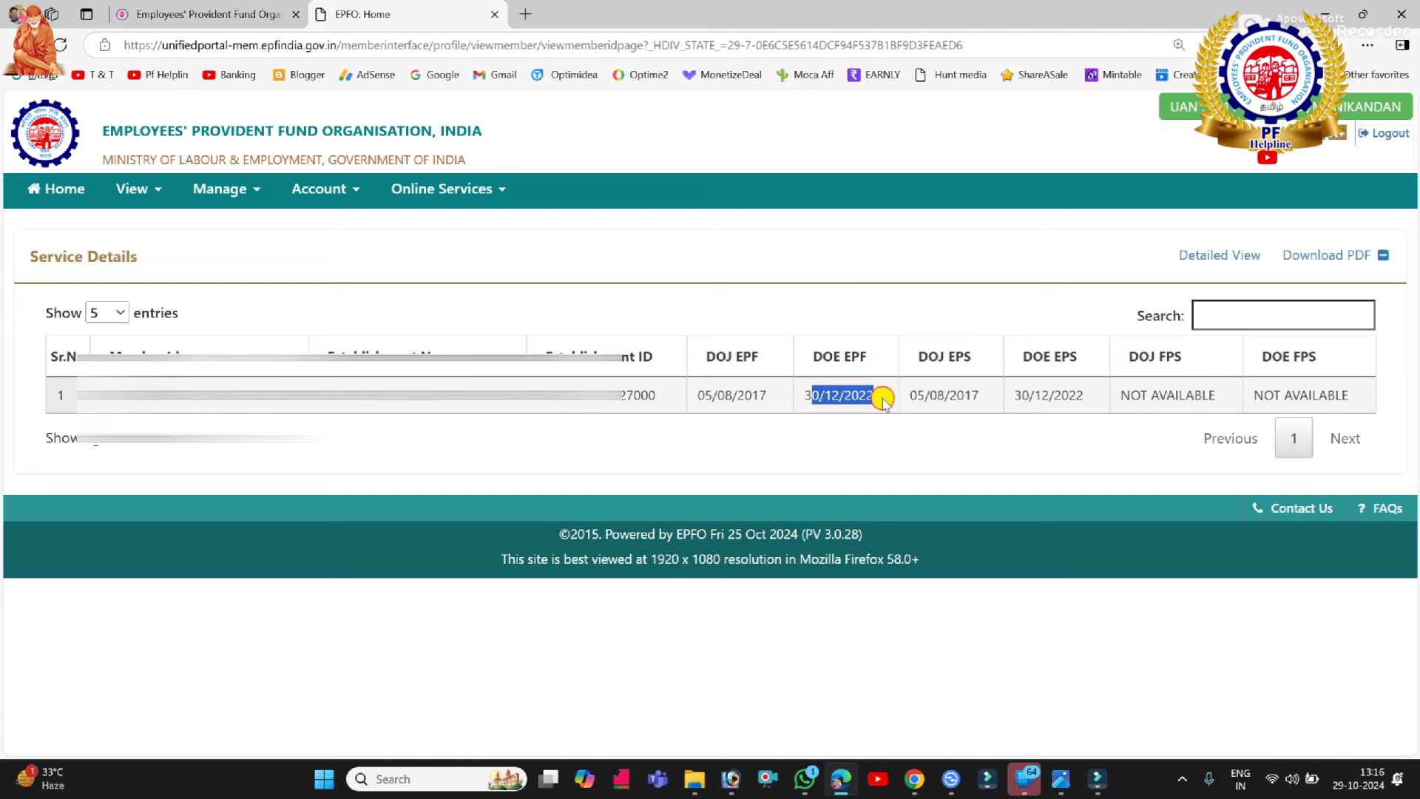
pyautogui.click(867, 446)
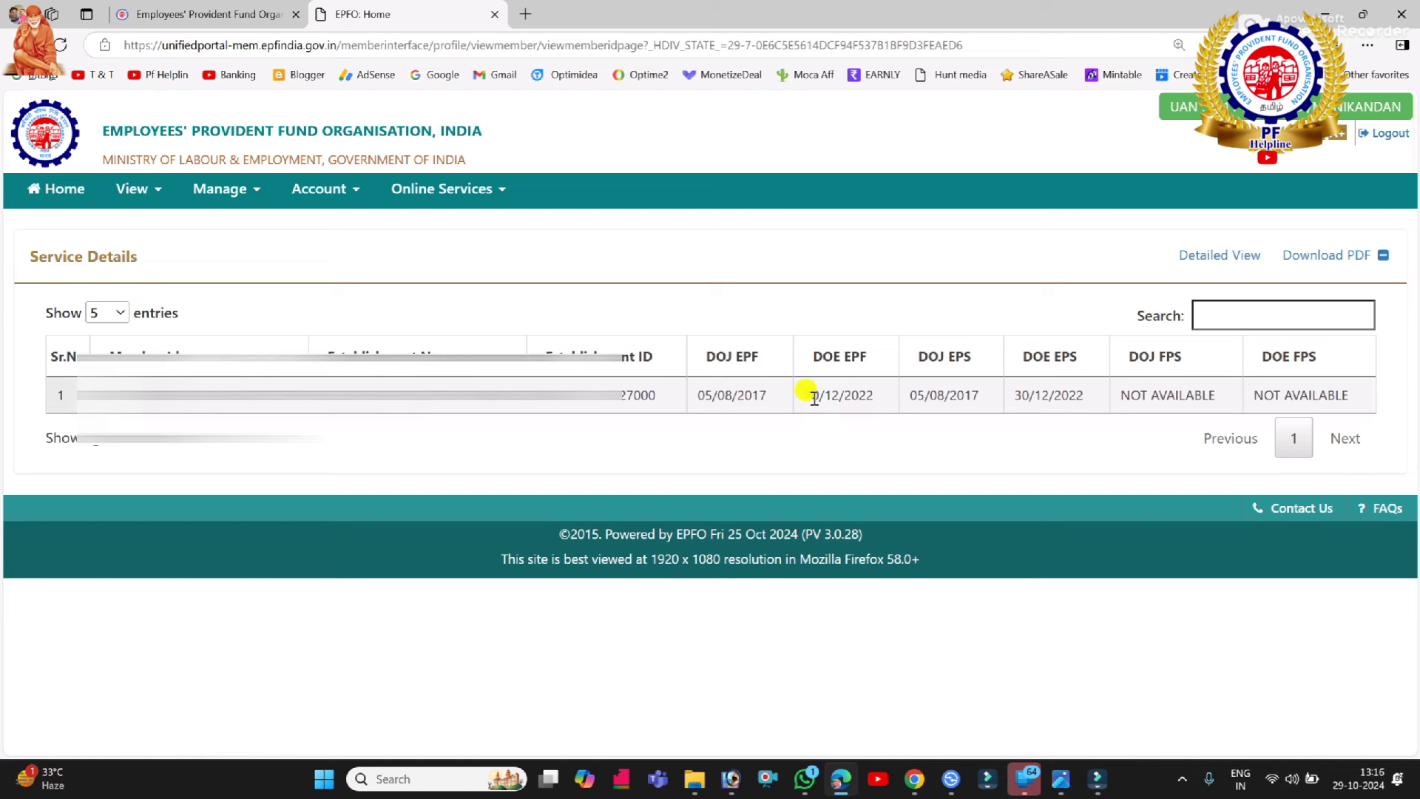
pyautogui.moveTo(803, 393); pyautogui.dragTo(874, 397)
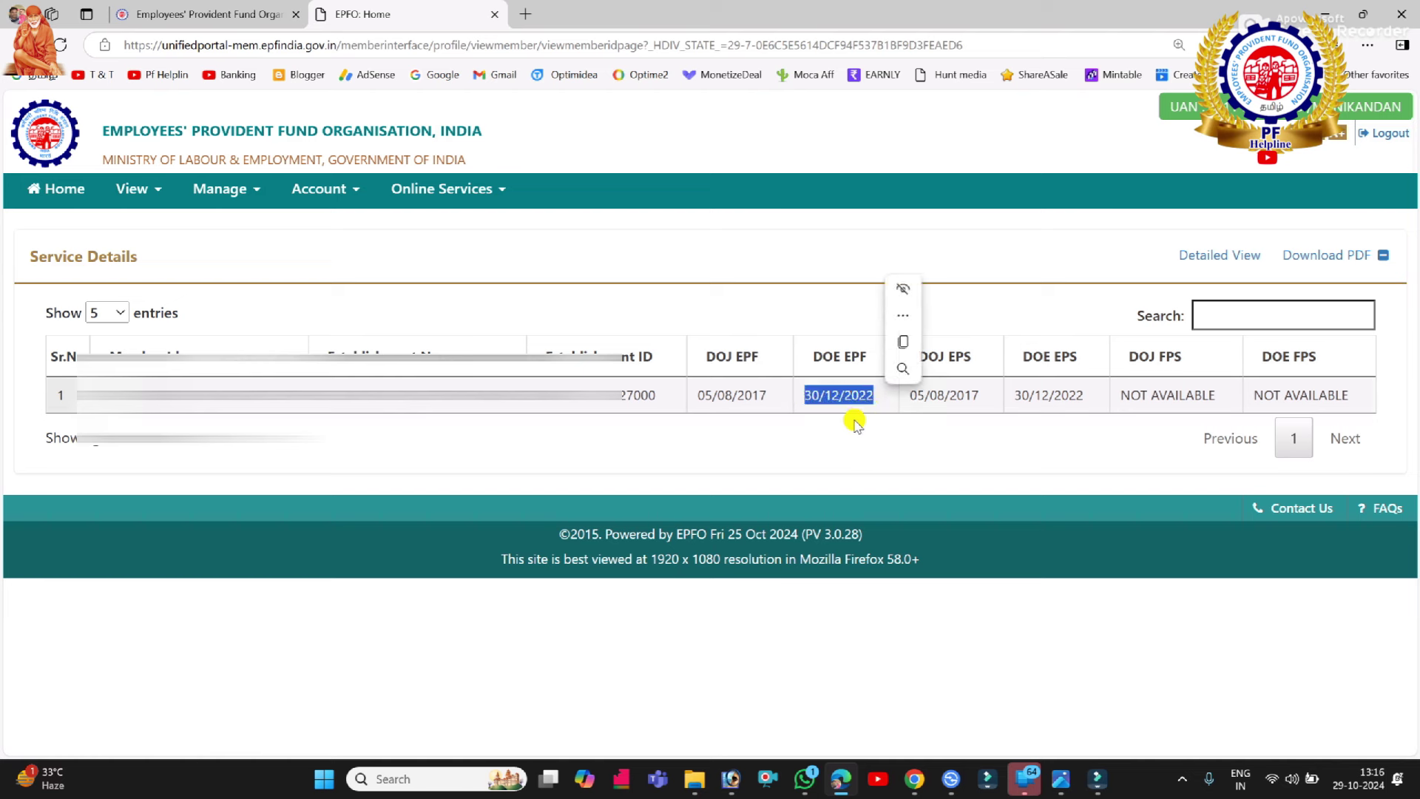
pyautogui.click(856, 423)
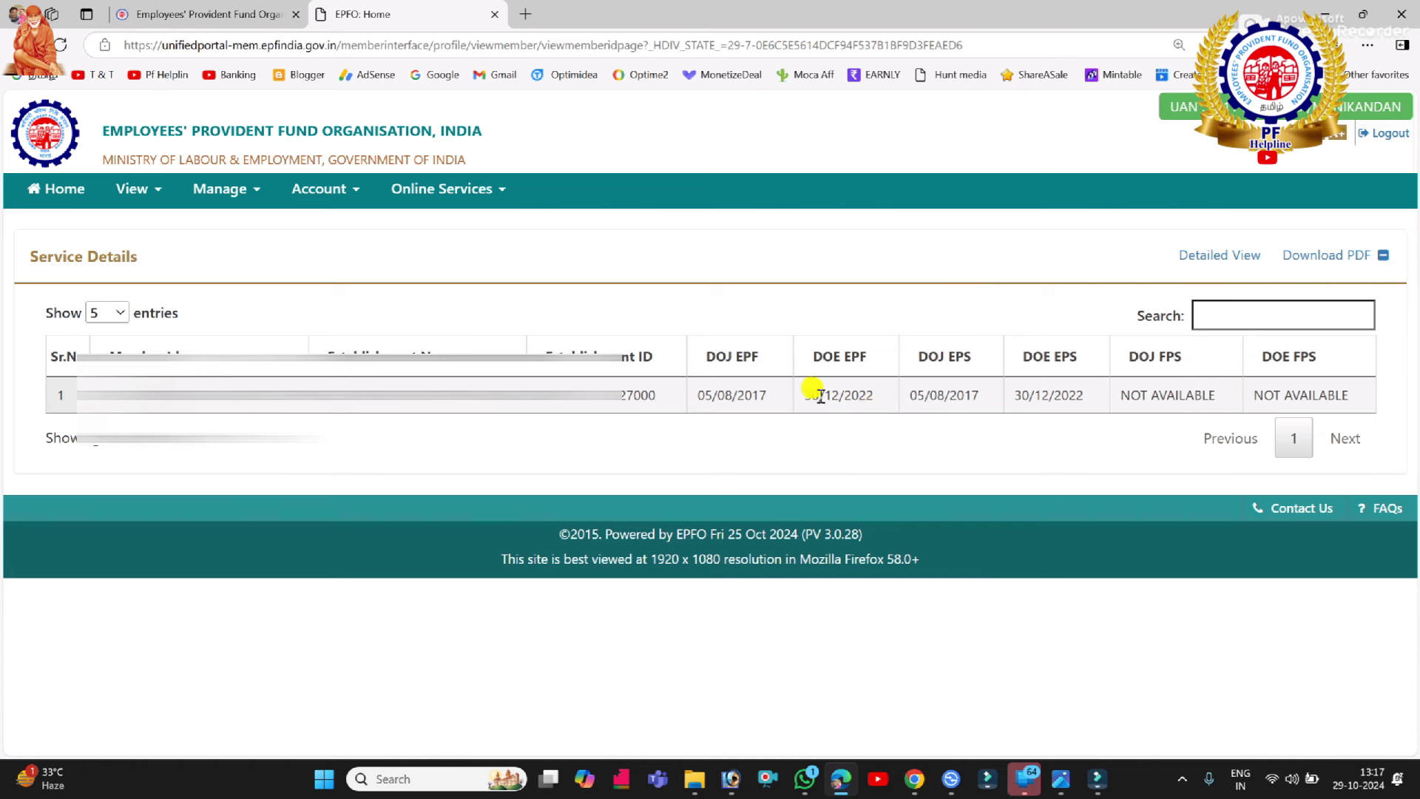
pyautogui.moveTo(819, 393); pyautogui.dragTo(877, 395)
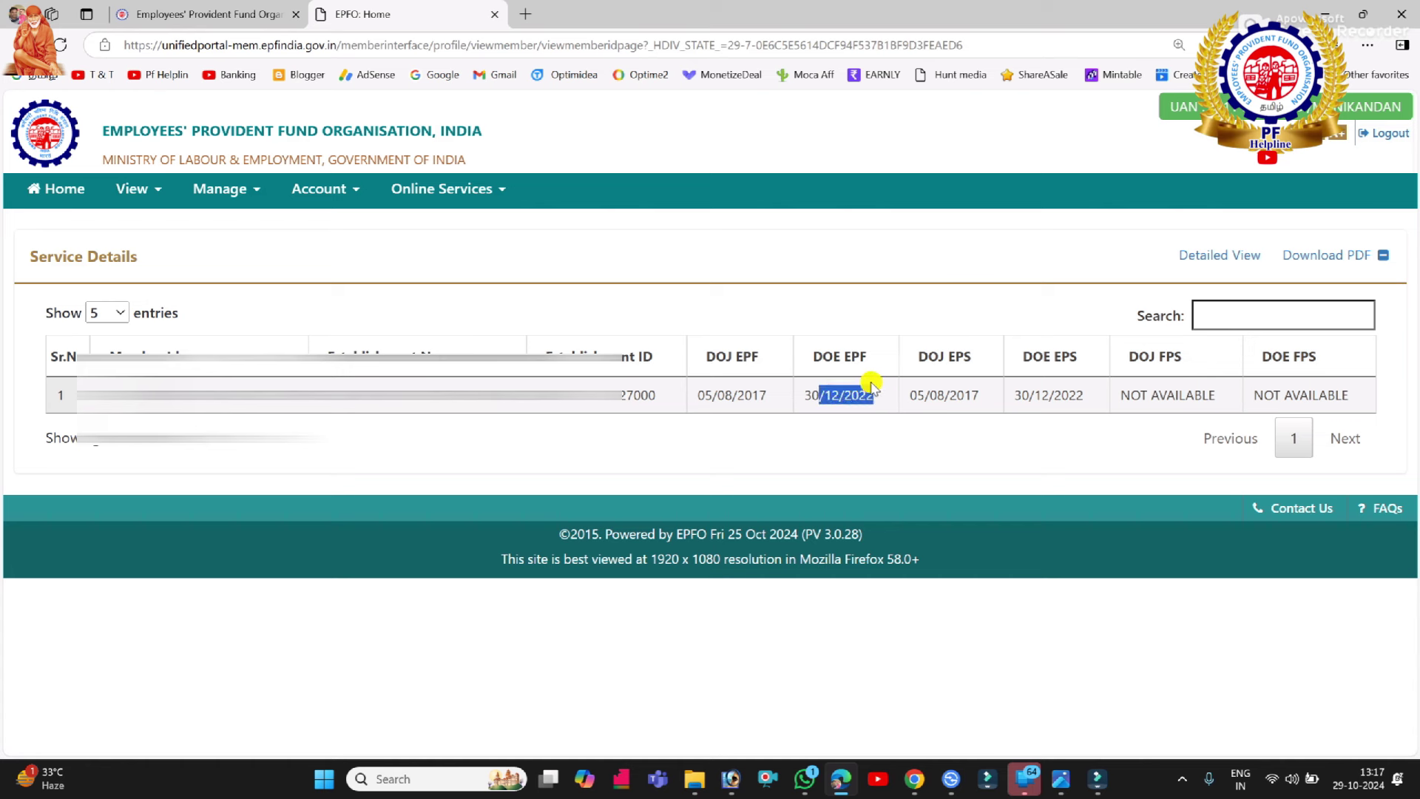
pyautogui.click(899, 453)
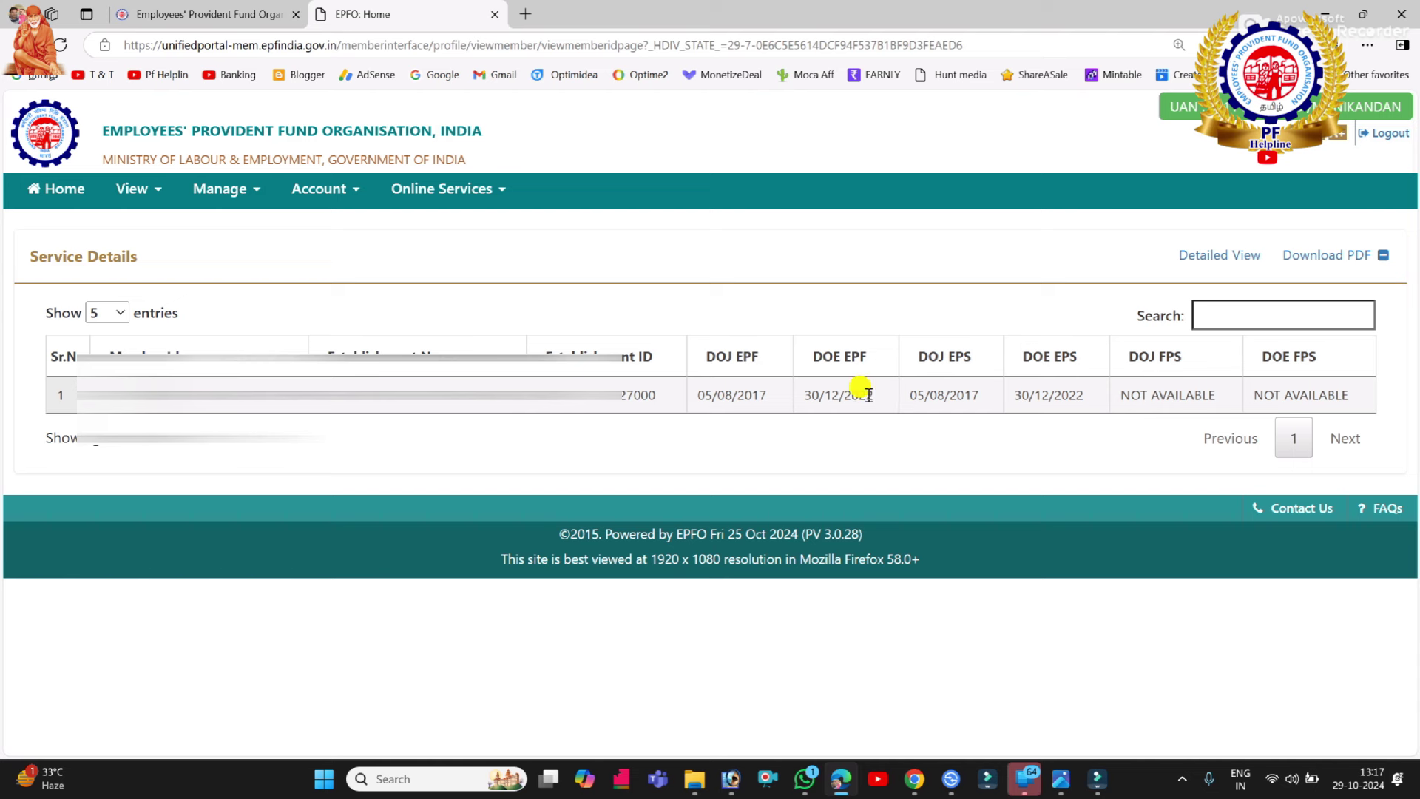
pyautogui.moveTo(812, 395); pyautogui.dragTo(986, 428)
pyautogui.click(989, 432)
# Show the available online services for claims and transfers.
pyautogui.click(492, 197)
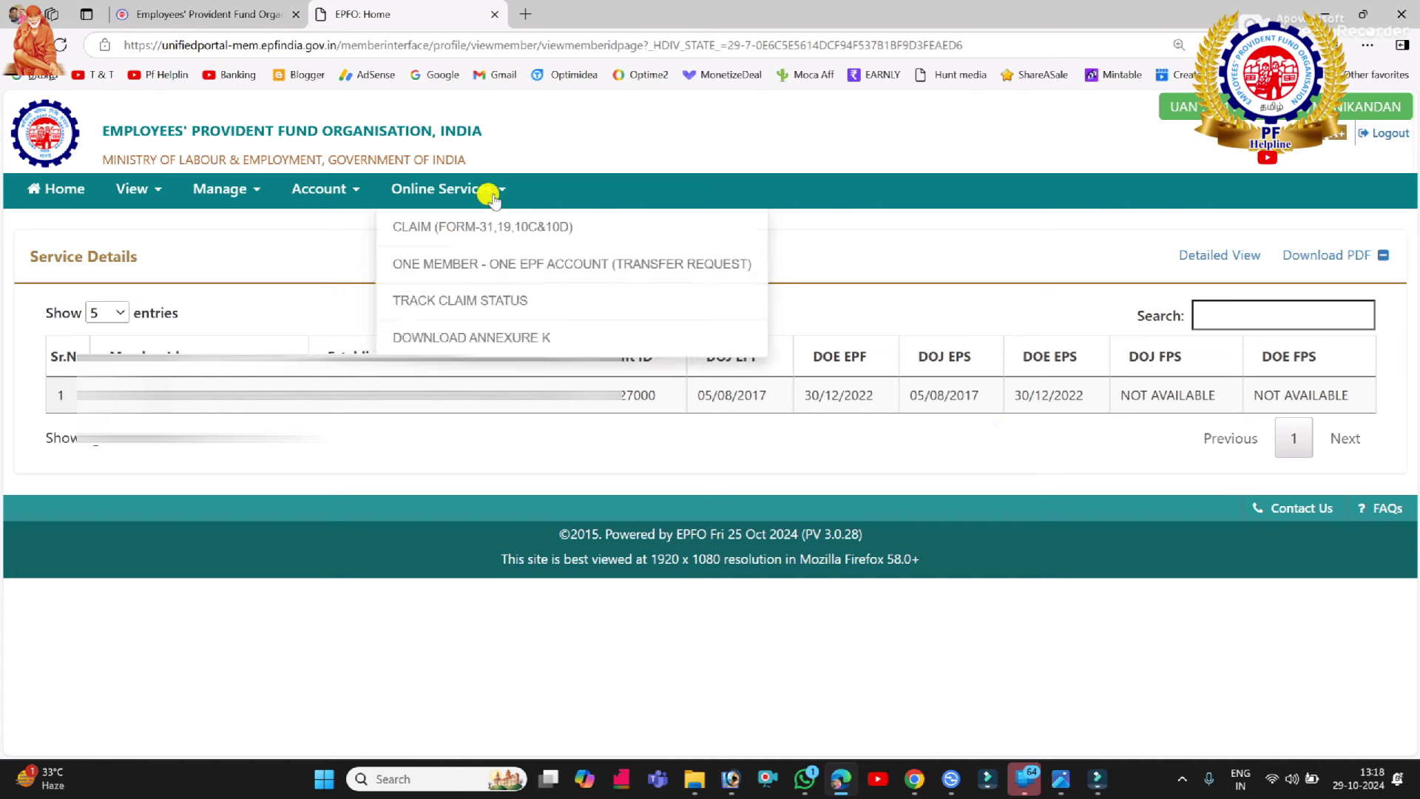